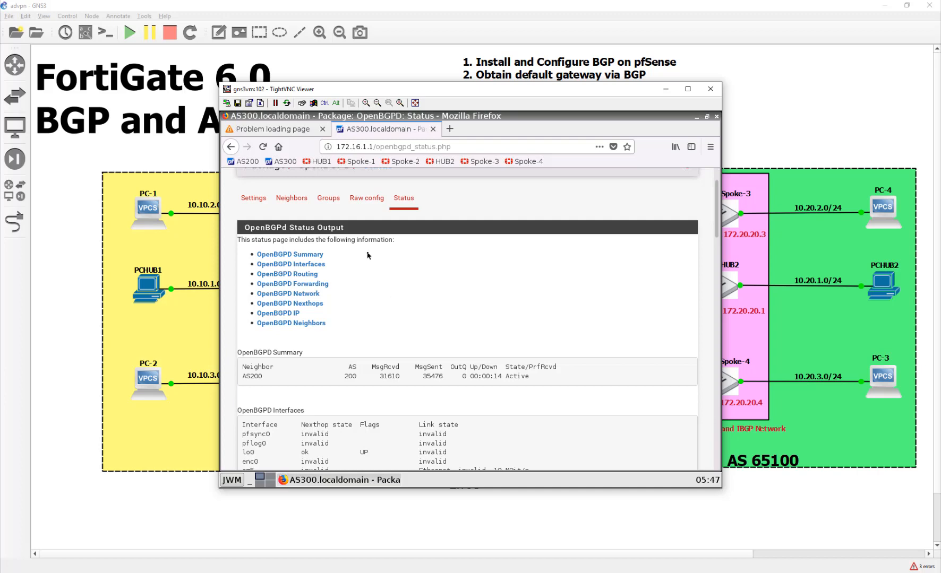
Open the HUB1 bookmark and log in to its FortiGate as admin with the account password
{"action": "left_click", "coordinate": [326, 164]}
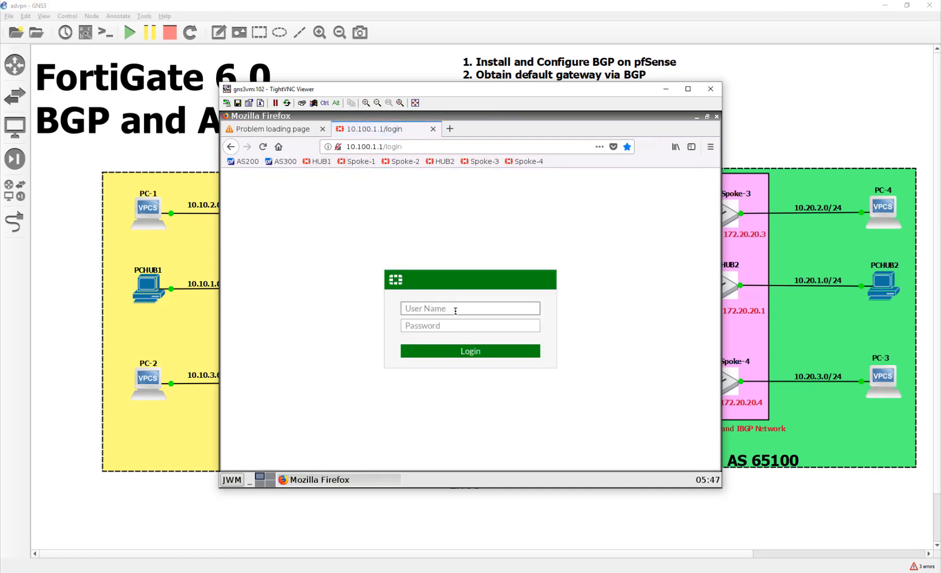
{"action": "type", "text": "admin"}
{"action": "key", "text": "Tab"}
{"action": "type", "text": "fortinet"}
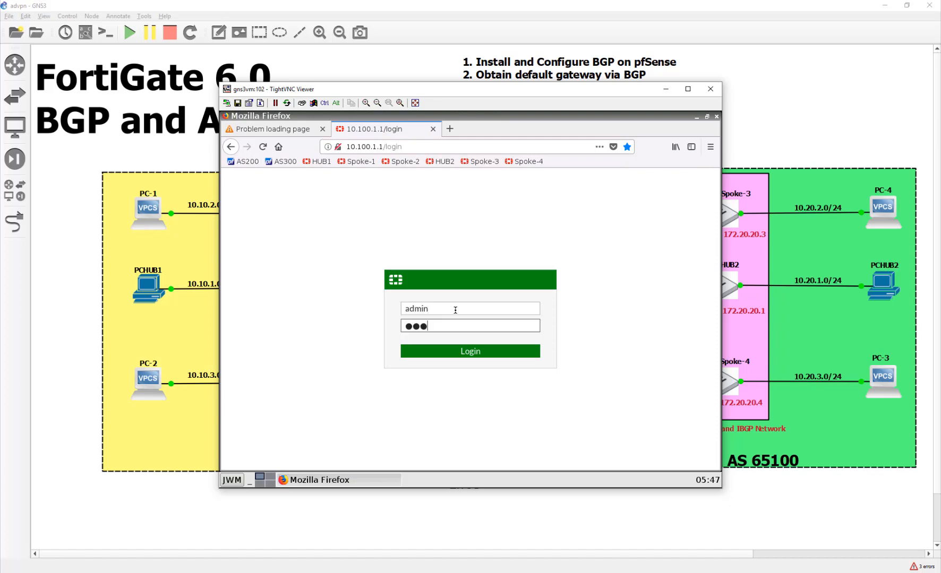
{"action": "key", "text": "Return"}
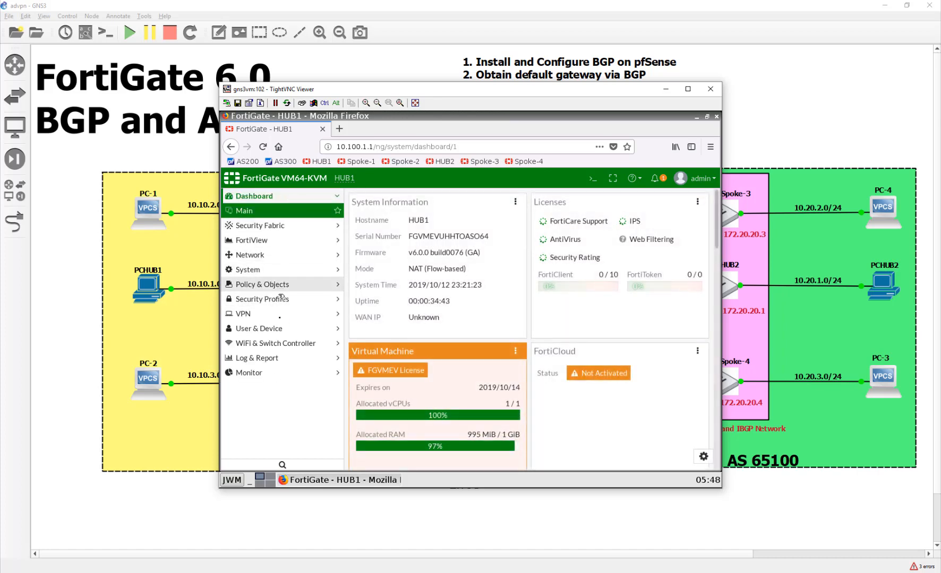
Open the IPv4 policy list and start a new policy named To_HUB
{"action": "left_click", "coordinate": [280, 284]}
{"action": "left_click", "coordinate": [251, 286]}
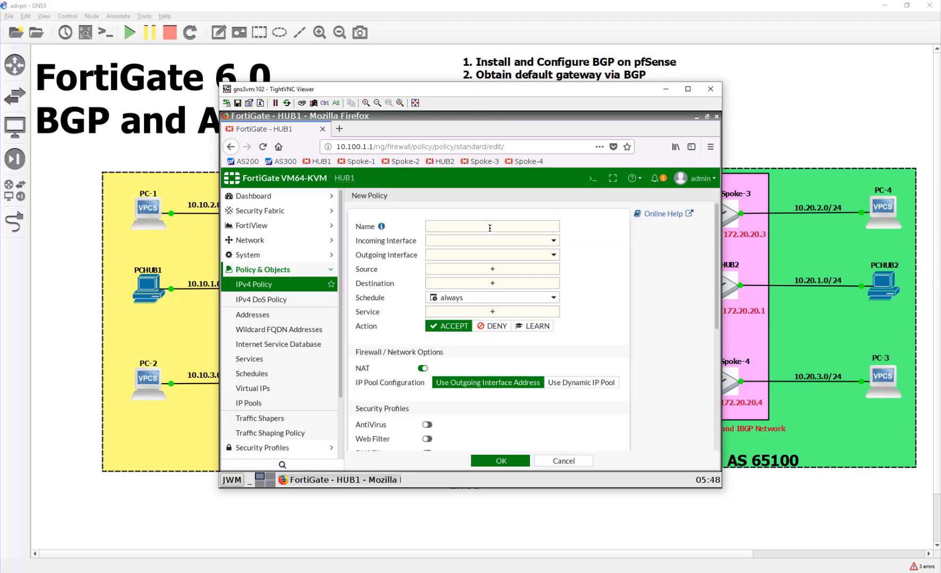
{"action": "left_click", "coordinate": [490, 228]}
{"action": "type", "text": "To_HUB2"}
Try LAN (port2) and WAN (port1) as the incoming interface, then pick advpn
{"action": "key", "text": "Tab"}
{"action": "key", "text": "Return"}
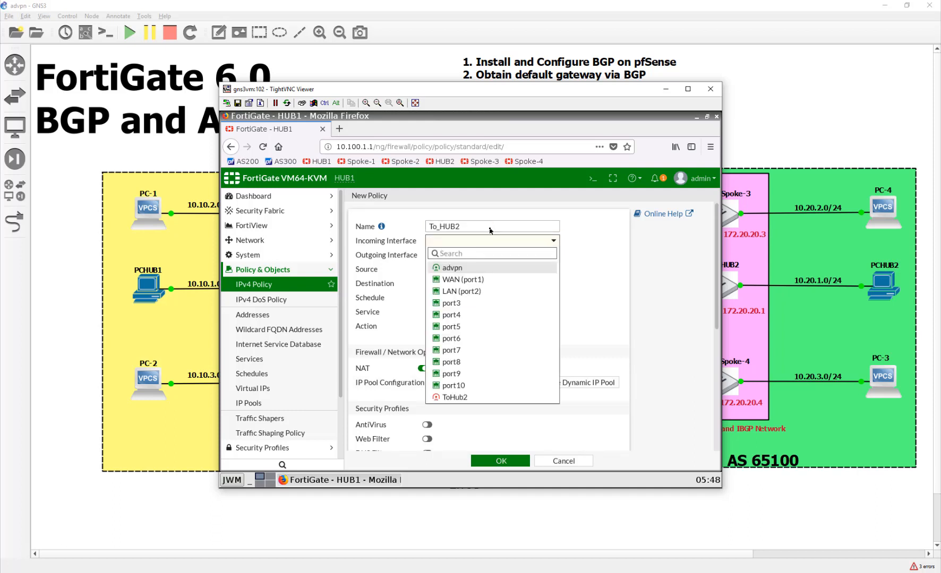
{"action": "left_click", "coordinate": [496, 293]}
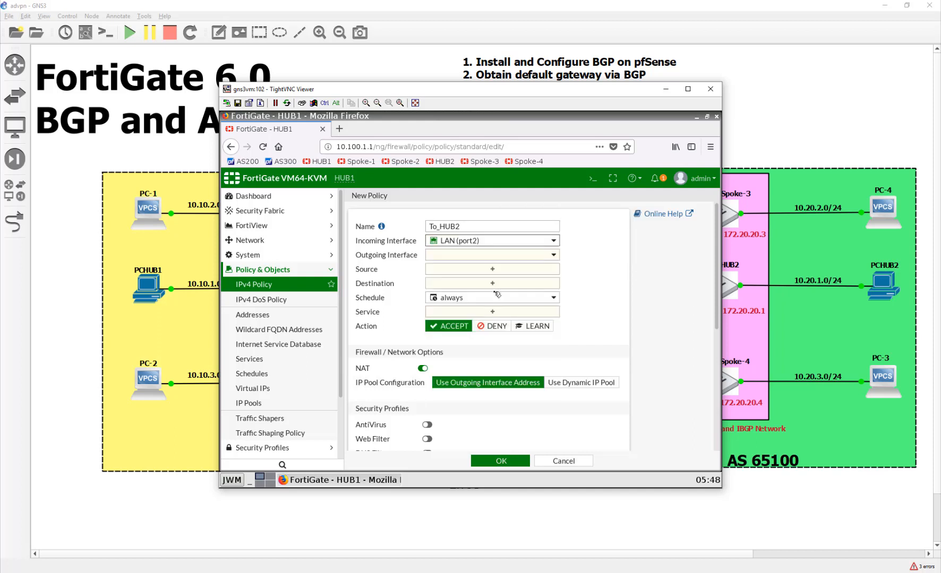
{"action": "left_click", "coordinate": [501, 246]}
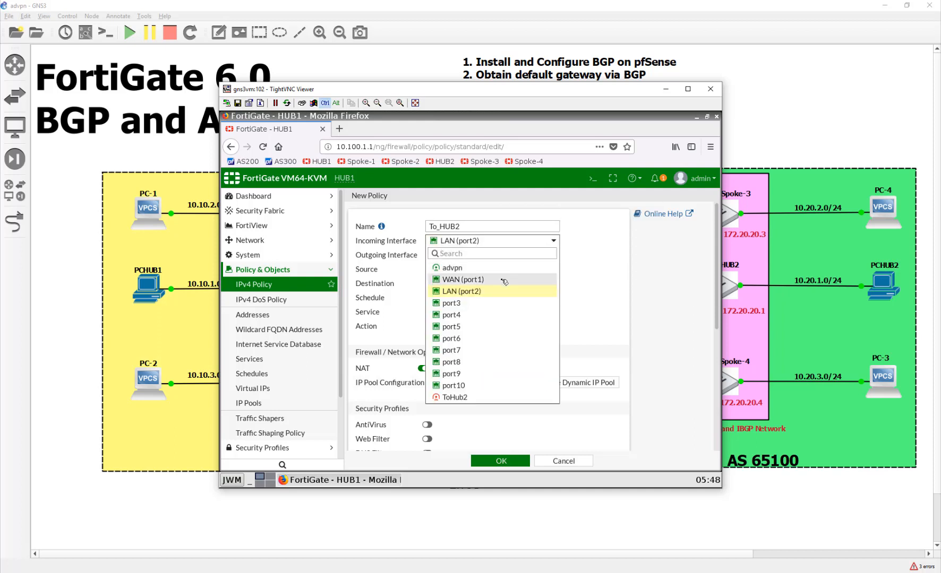
{"action": "left_click", "coordinate": [503, 282]}
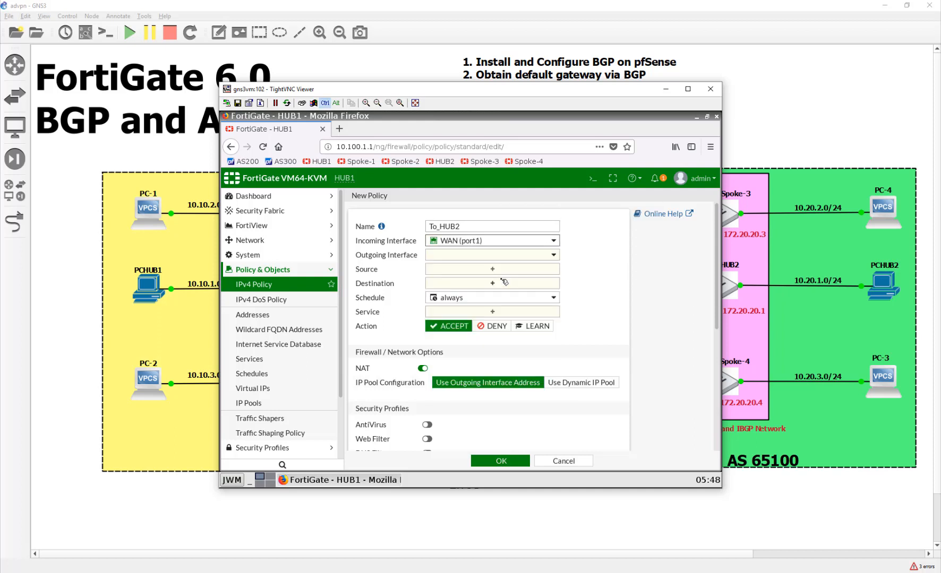
{"action": "left_click", "coordinate": [486, 245]}
{"action": "left_click", "coordinate": [487, 268]}
Try LAN (port2) and port5 as the incoming interface before settling back on advpn
{"action": "left_click", "coordinate": [479, 242]}
{"action": "left_click", "coordinate": [489, 294]}
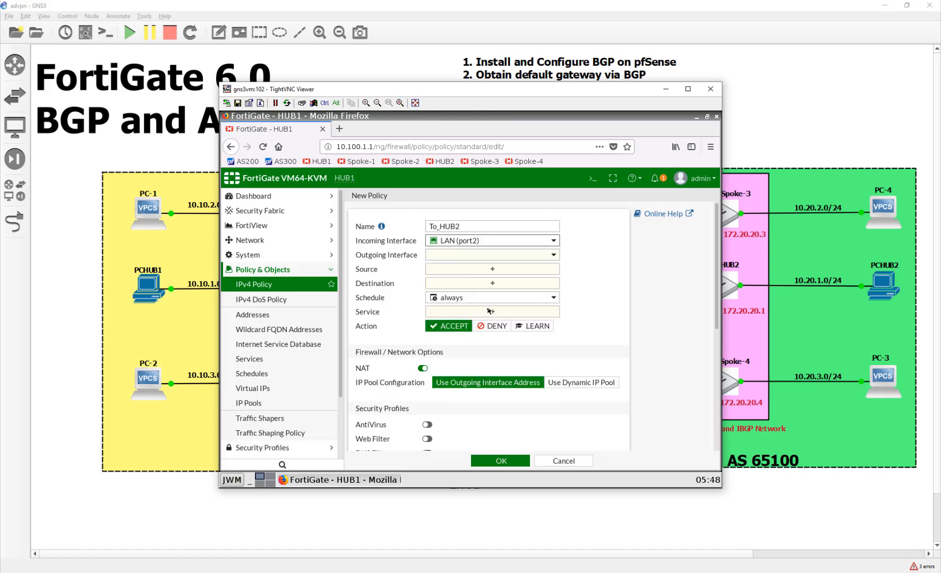
{"action": "left_click", "coordinate": [470, 247]}
{"action": "left_click", "coordinate": [481, 325]}
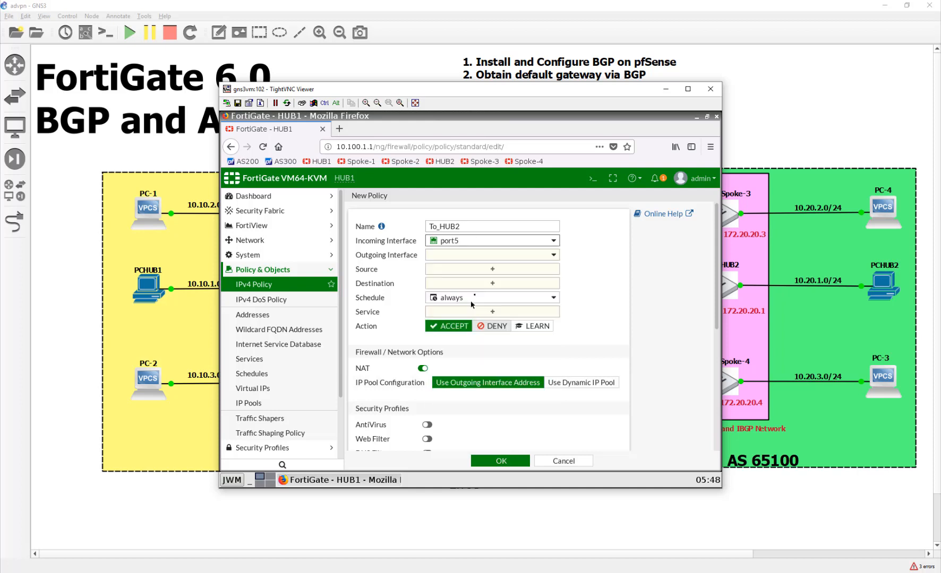
{"action": "left_click", "coordinate": [479, 245]}
{"action": "left_click", "coordinate": [485, 269]}
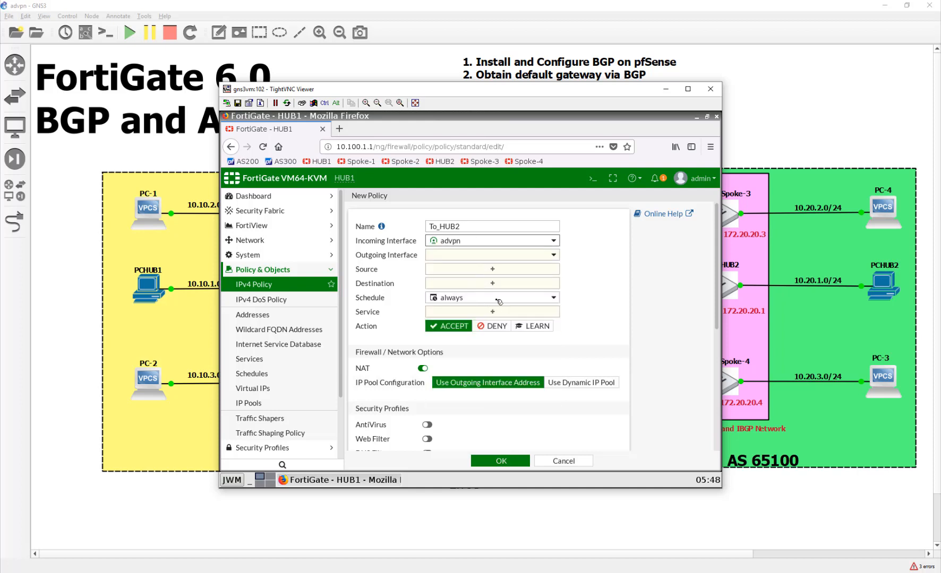
{"action": "mouse_move", "coordinate": [500, 300]}
In System > Feature Visibility, enable Multiple Interface Policies and apply the change
{"action": "left_click", "coordinate": [282, 255]}
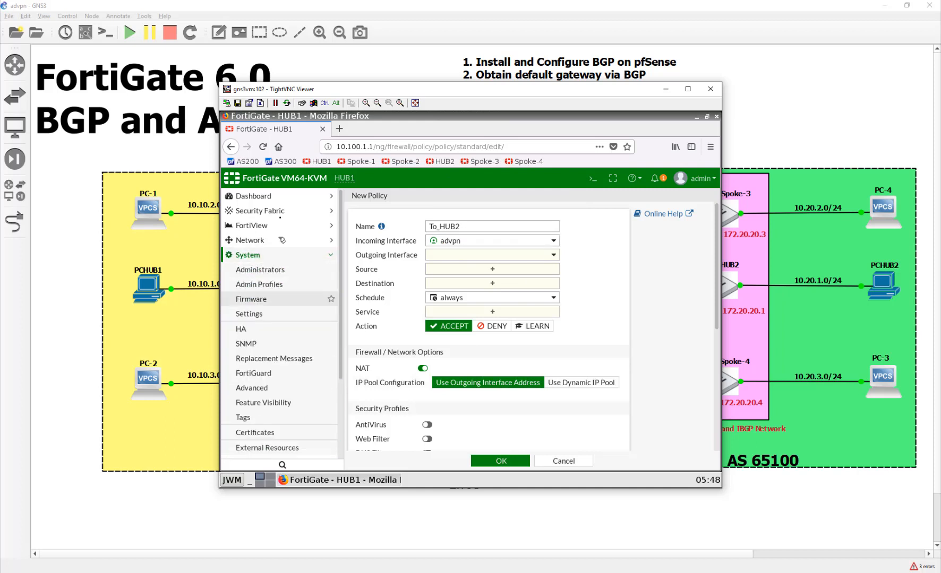
{"action": "scroll", "coordinate": [289, 366], "scroll_direction": "down", "scroll_amount": 2}
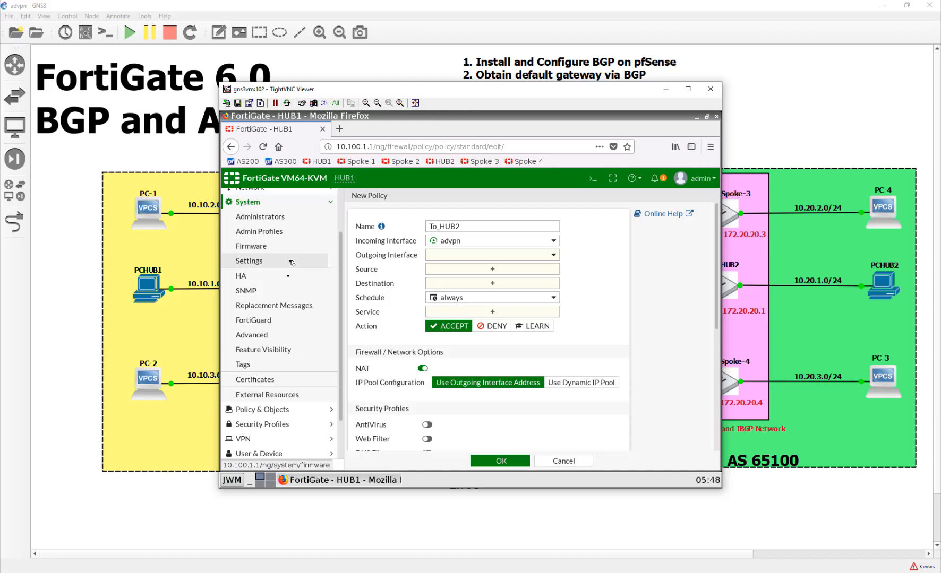
{"action": "left_click", "coordinate": [282, 350]}
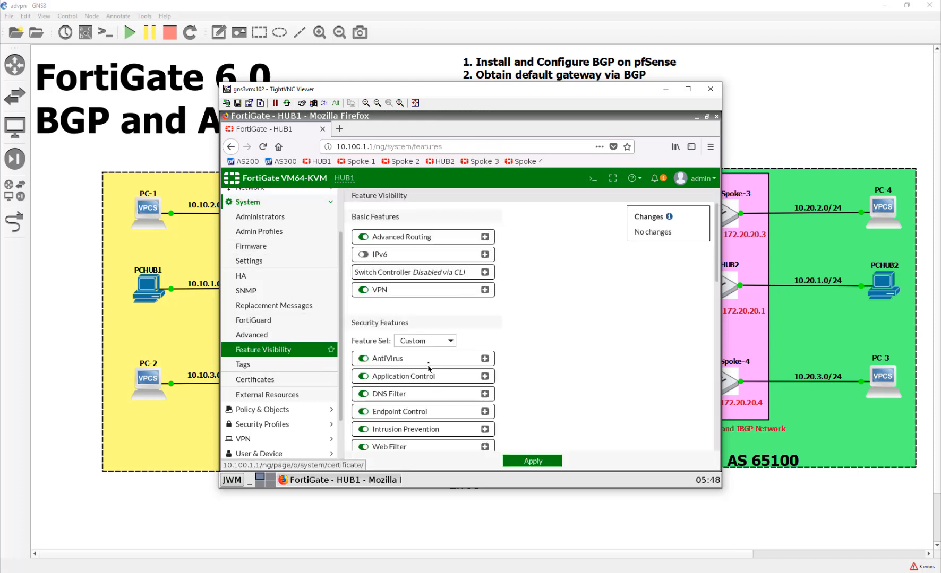
{"action": "scroll", "coordinate": [504, 340], "scroll_direction": "down", "scroll_amount": 5}
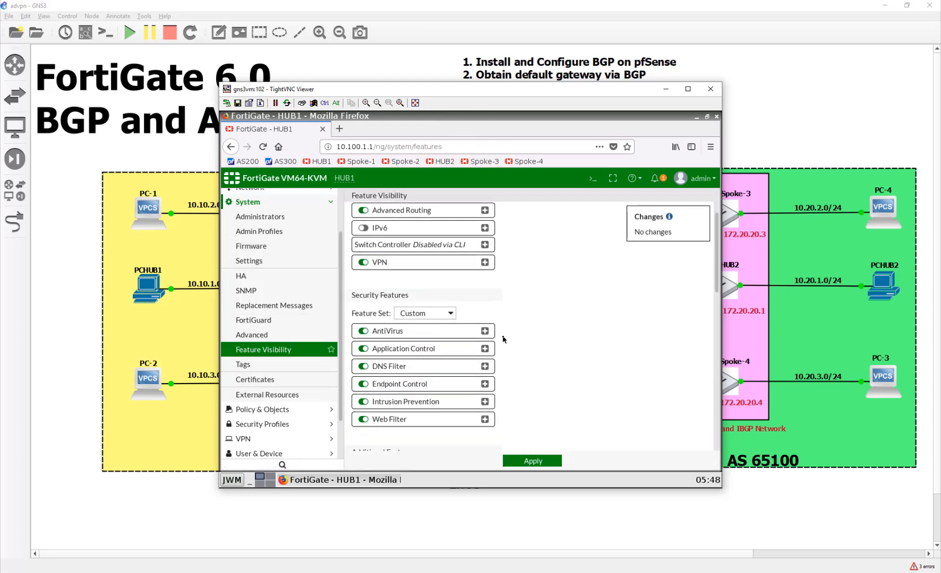
{"action": "scroll", "coordinate": [504, 340], "scroll_direction": "down", "scroll_amount": 5}
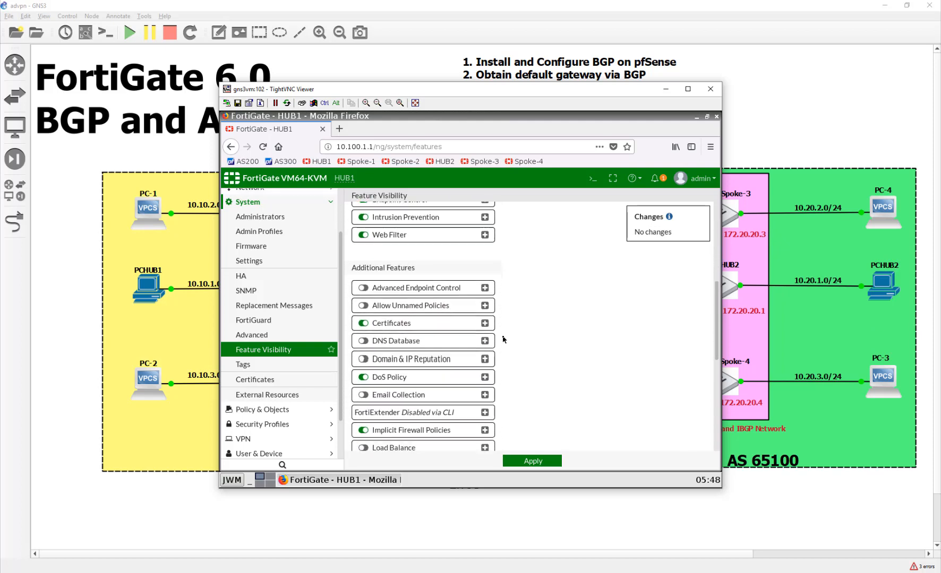
{"action": "scroll", "coordinate": [504, 339], "scroll_direction": "down", "scroll_amount": 1}
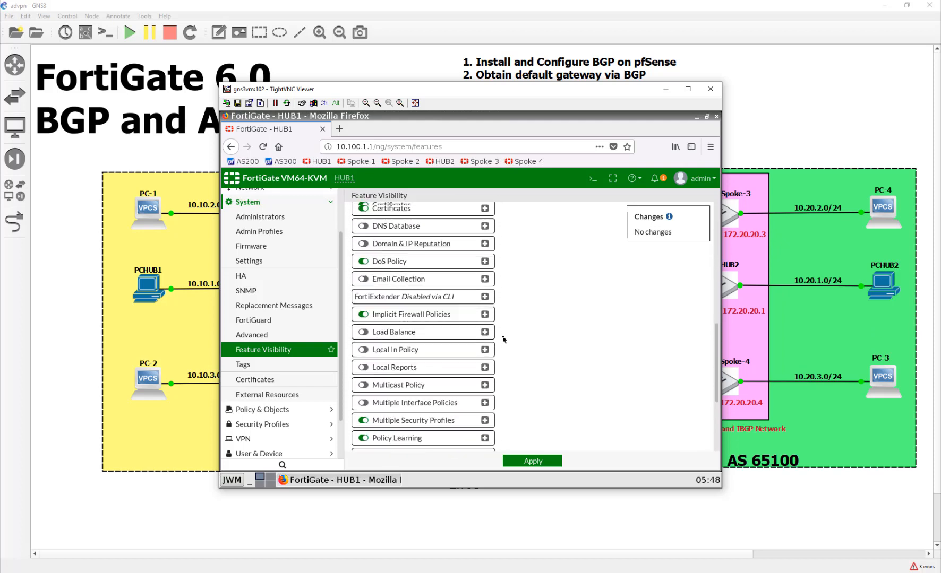
{"action": "left_click", "coordinate": [381, 387]}
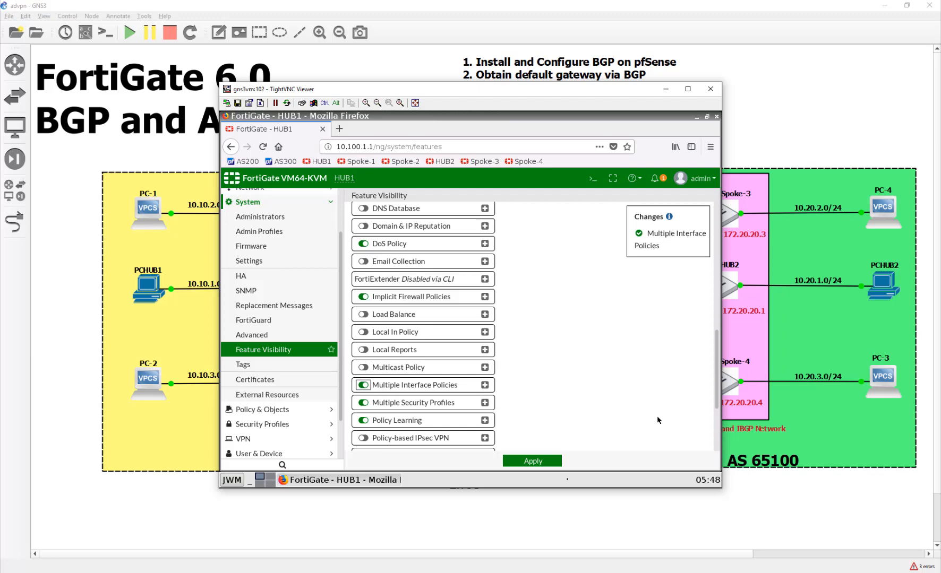
{"action": "left_click", "coordinate": [526, 462]}
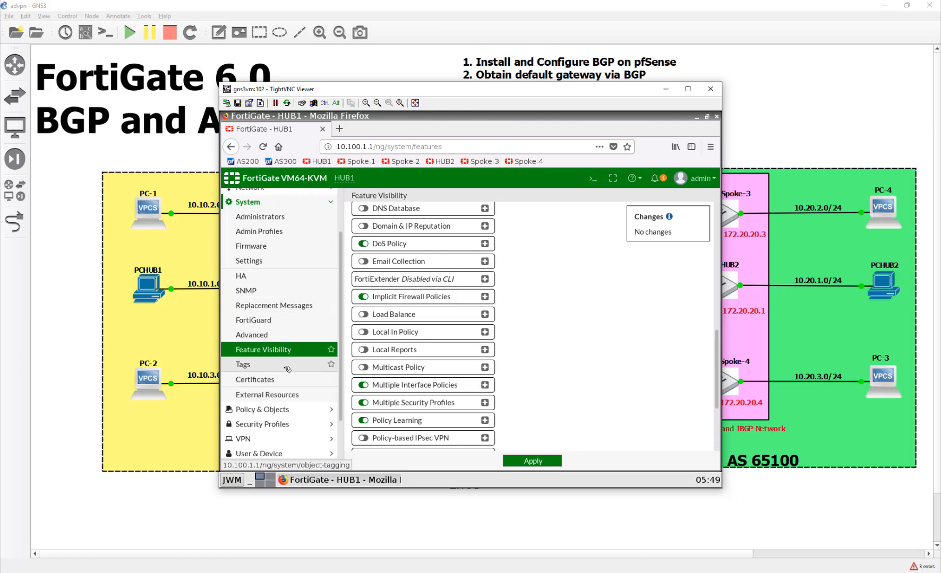
Return to the Policy & Objects IPv4 Policy list
{"action": "scroll", "coordinate": [287, 370], "scroll_direction": "down", "scroll_amount": 1}
{"action": "left_click", "coordinate": [277, 383]}
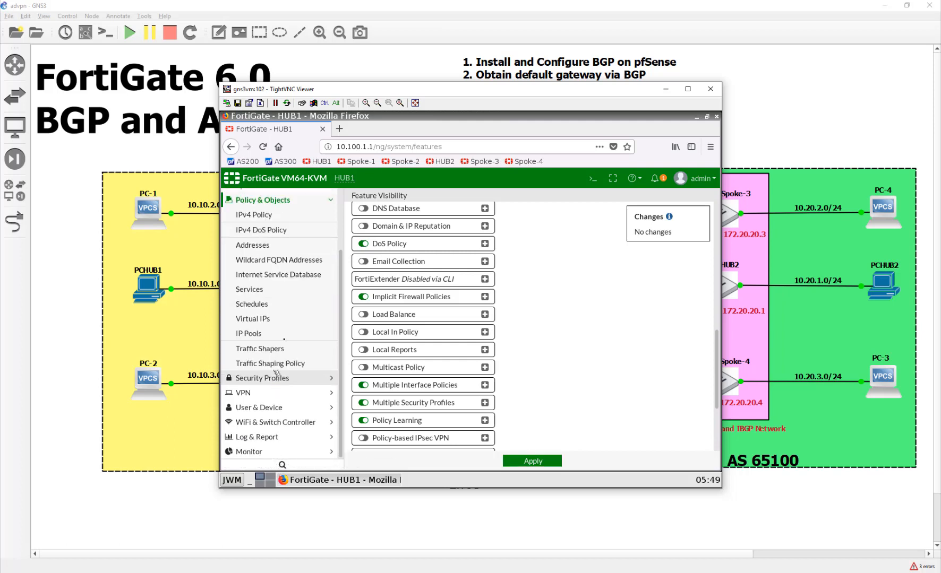
{"action": "left_click", "coordinate": [279, 206]}
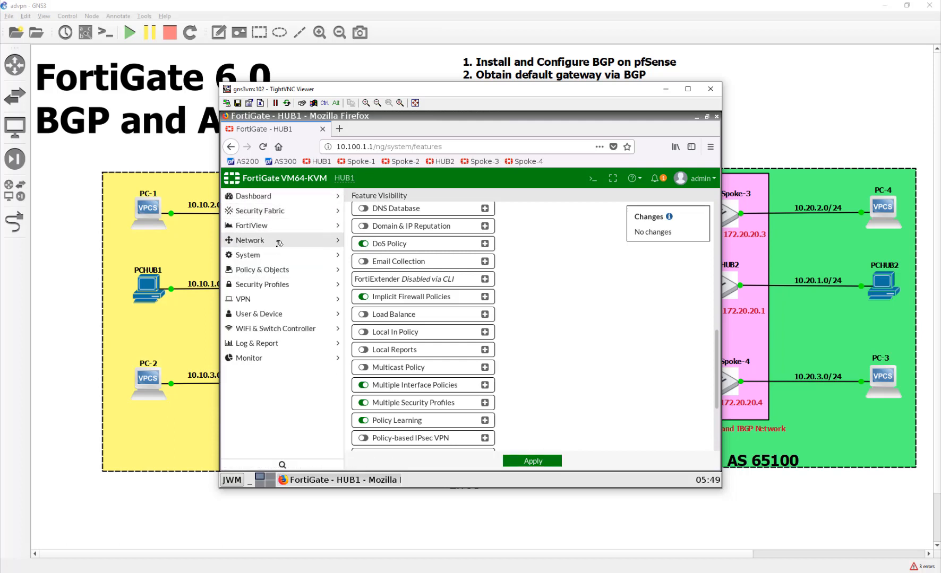
{"action": "left_click", "coordinate": [281, 276]}
{"action": "left_click", "coordinate": [274, 286]}
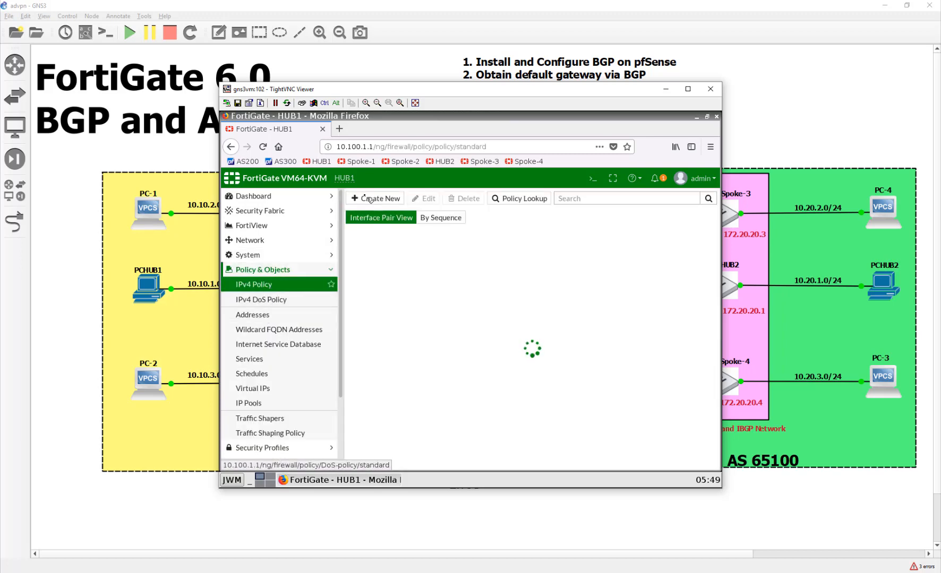
Create a new policy named To_HUB2 with incoming interfaces advpn and LAN (port2)
{"action": "left_click", "coordinate": [363, 198]}
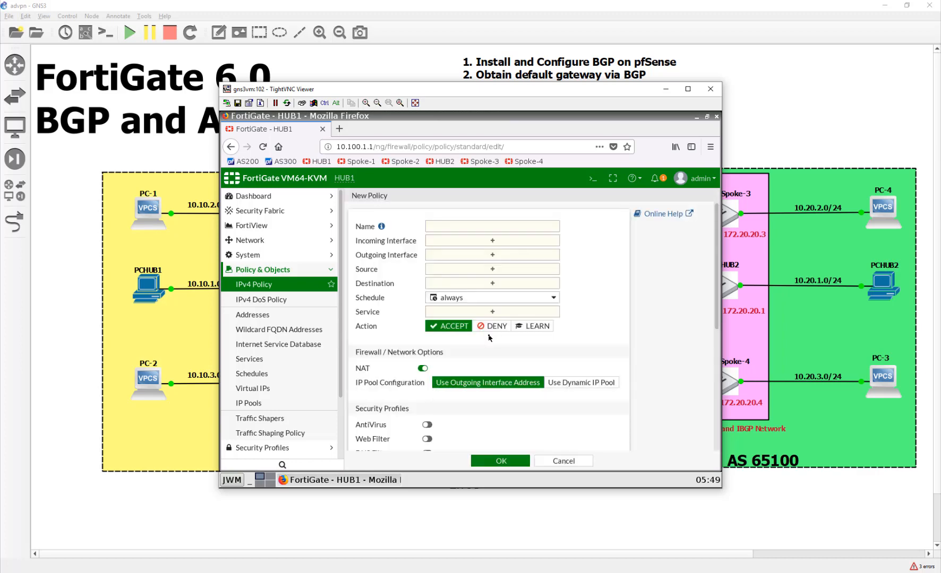
{"action": "left_click", "coordinate": [477, 228]}
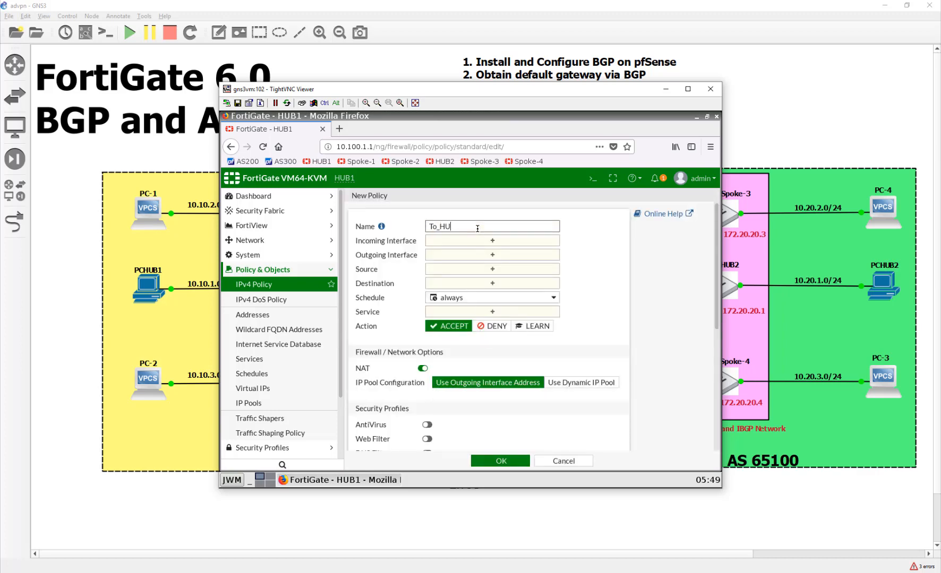
{"action": "type", "text": "To_HUB2"}
{"action": "key", "text": "Tab"}
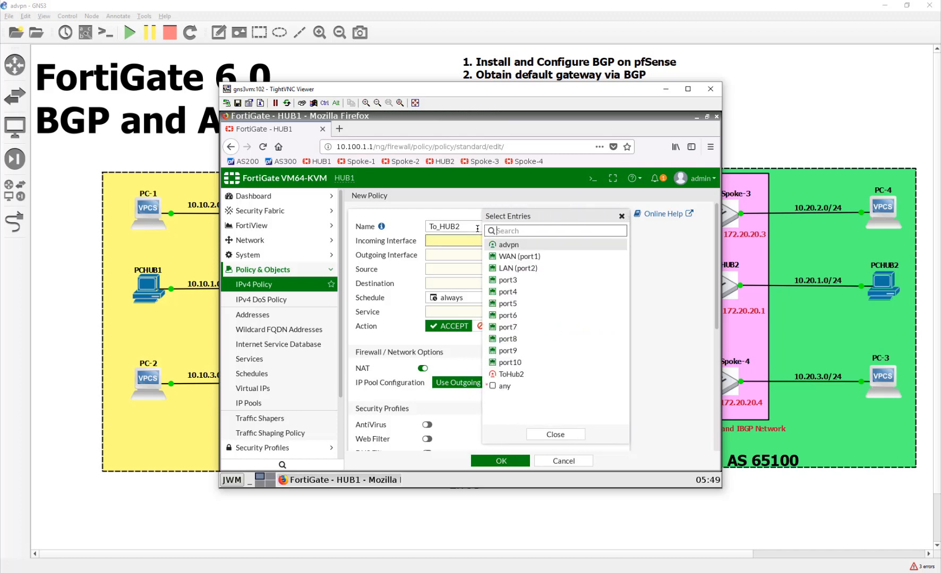
{"action": "left_click", "coordinate": [538, 247]}
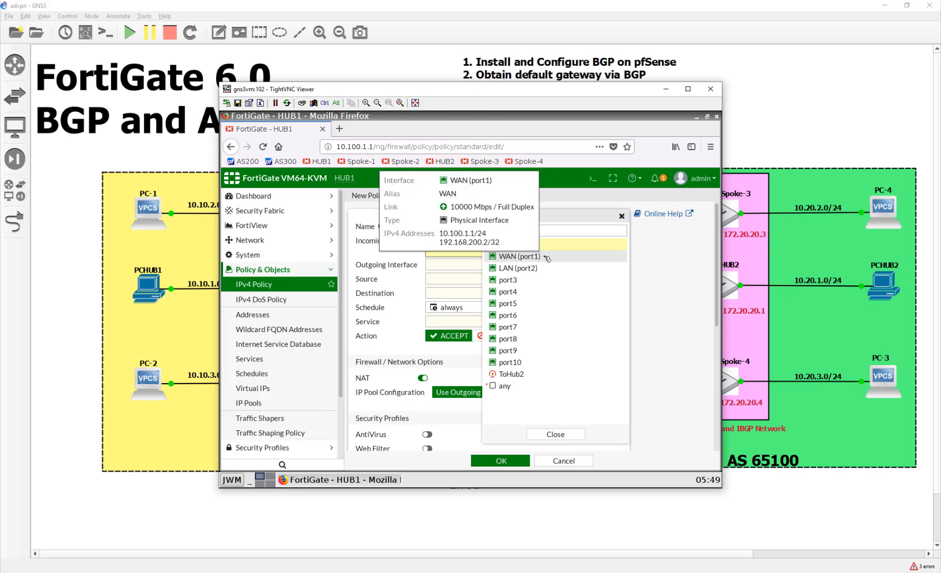
{"action": "left_click", "coordinate": [545, 269]}
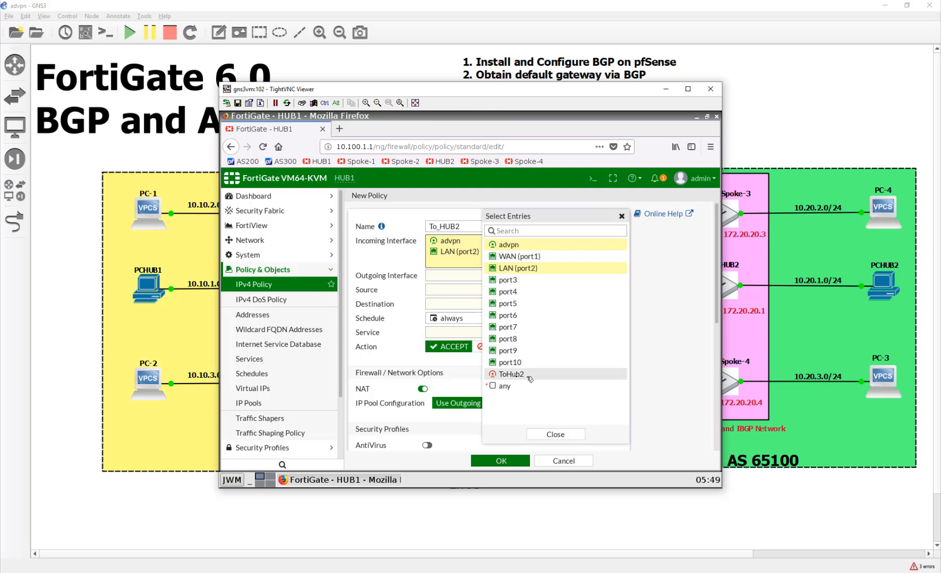
Set the To_HUB2 policy's outgoing interface to ToHub2
{"action": "mouse_move", "coordinate": [526, 377]}
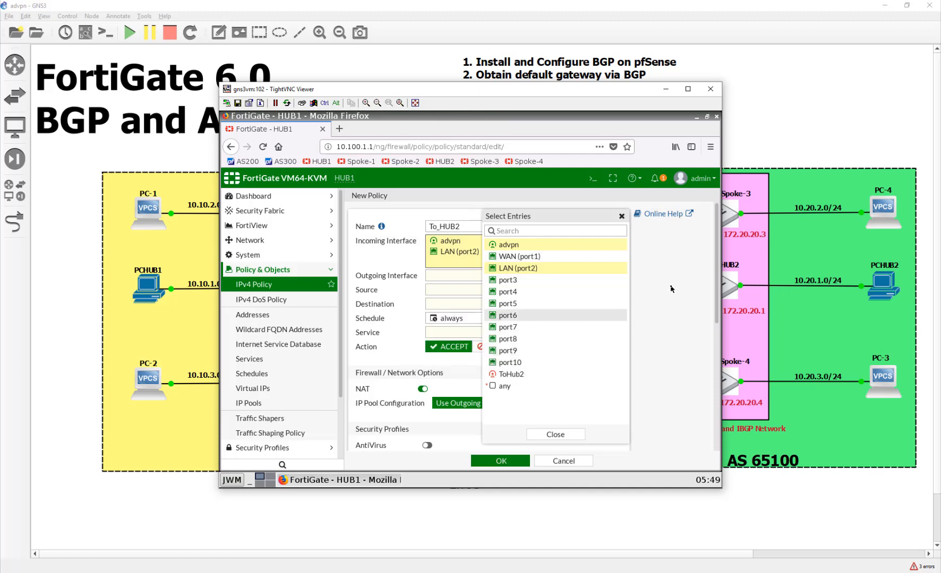
{"action": "left_click", "coordinate": [460, 276]}
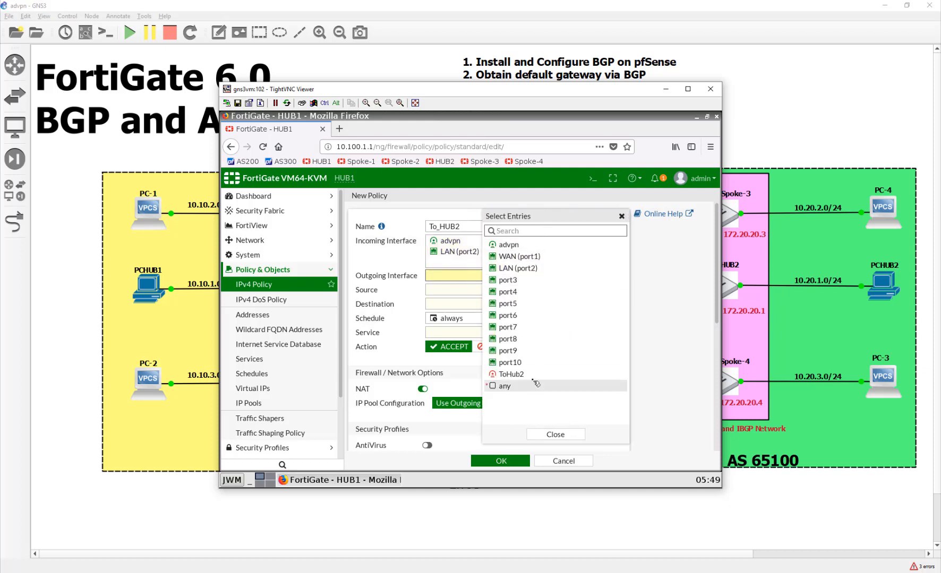
{"action": "left_click", "coordinate": [510, 374]}
{"action": "left_click", "coordinate": [431, 297]}
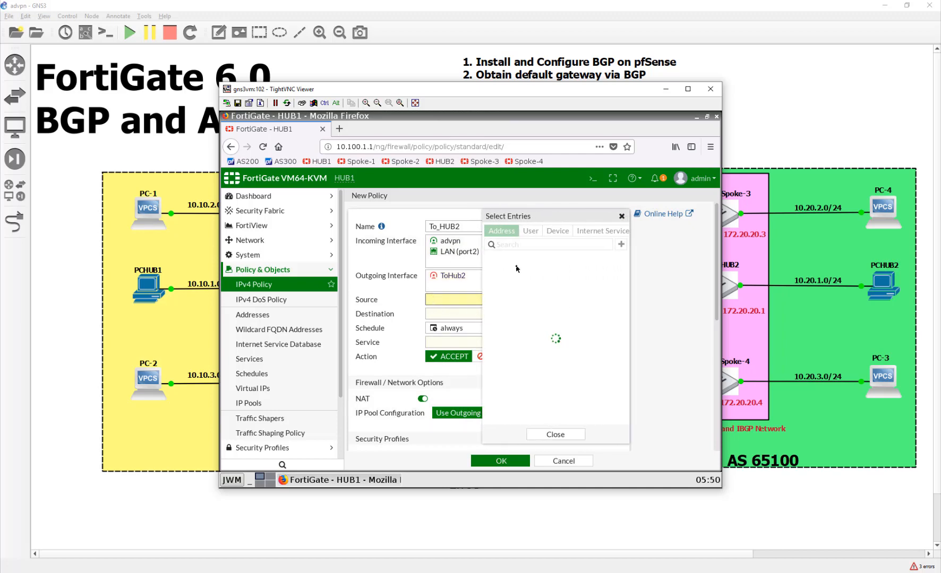
Set the policy source and destination to all and the service to ALL
{"action": "mouse_move", "coordinate": [519, 268]}
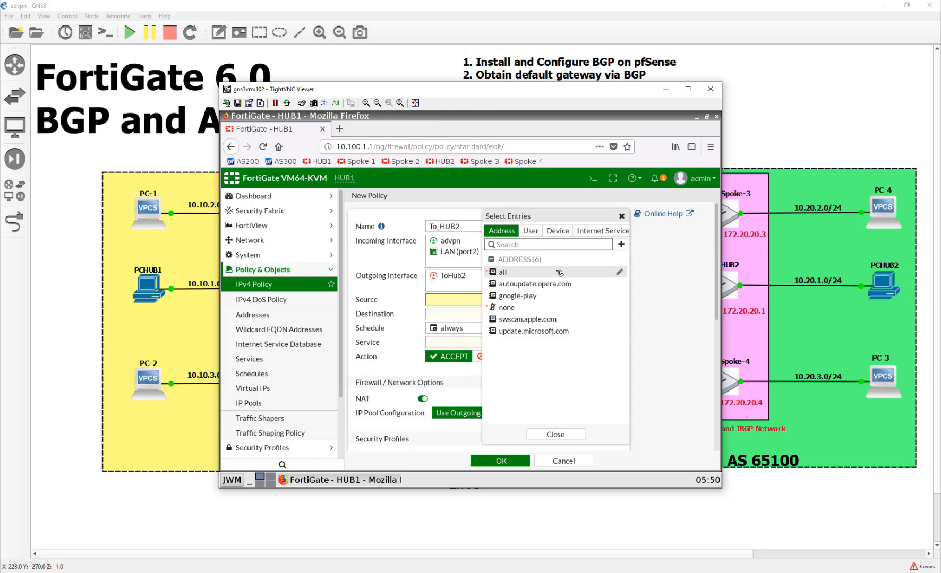
{"action": "left_click", "coordinate": [510, 272]}
{"action": "left_click", "coordinate": [451, 323]}
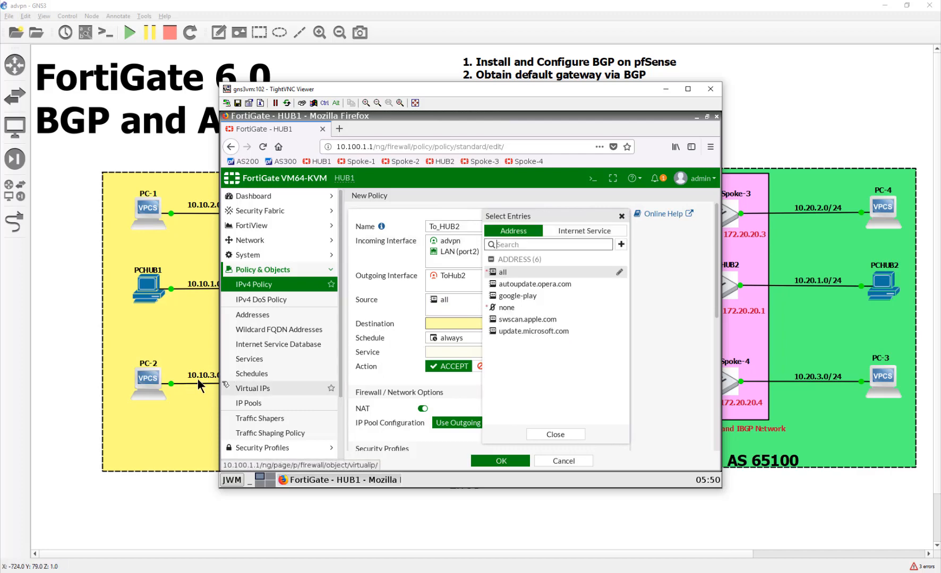
{"action": "left_click", "coordinate": [525, 272]}
{"action": "left_click", "coordinate": [456, 362]}
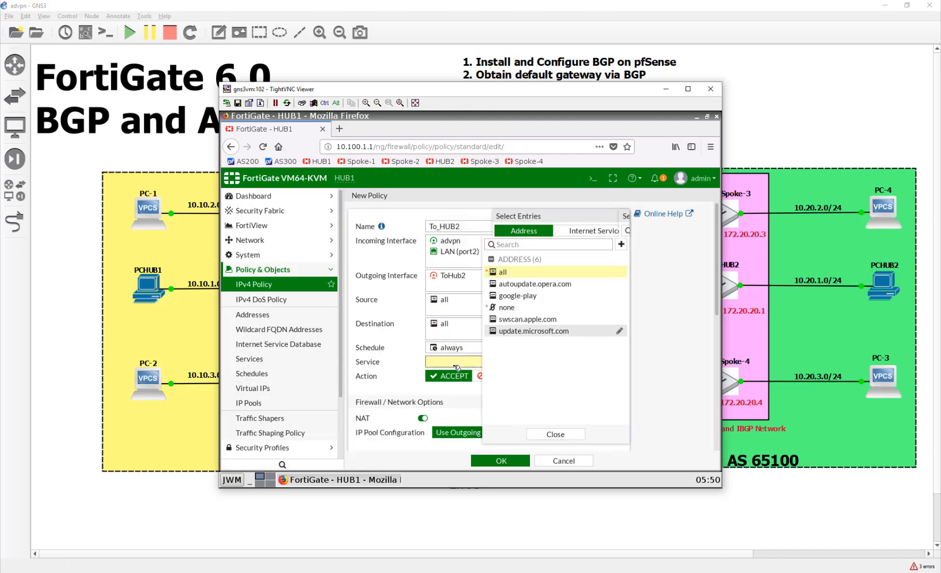
{"action": "left_click", "coordinate": [516, 270]}
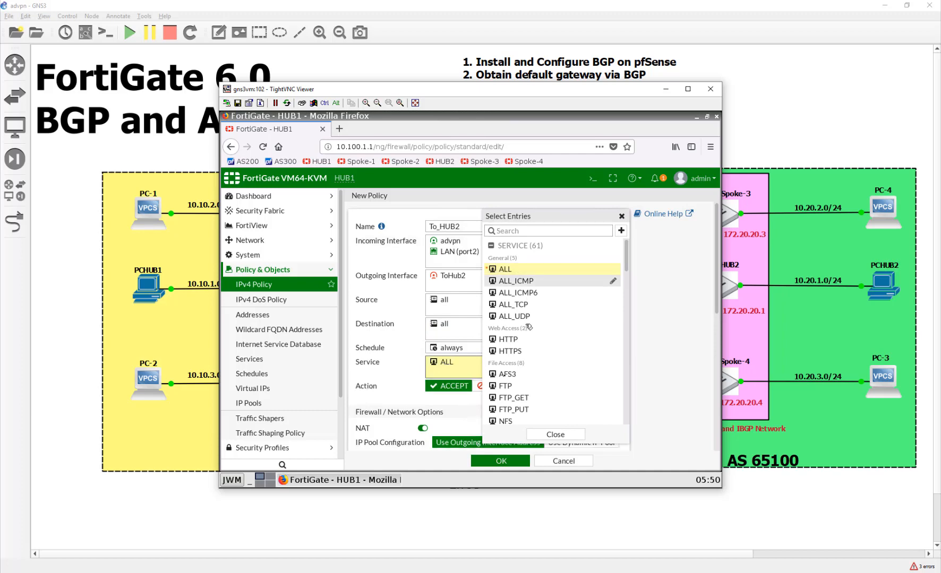
{"action": "left_click", "coordinate": [387, 395]}
Turn NAT off and save the To_HUB2 policy
{"action": "left_click", "coordinate": [422, 428]}
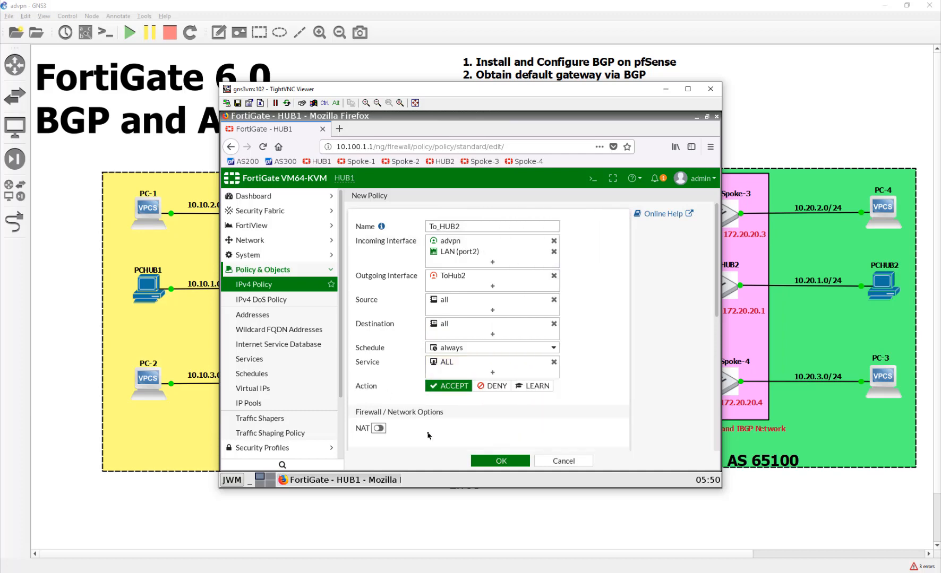
{"action": "scroll", "coordinate": [514, 458], "scroll_direction": "down", "scroll_amount": 3}
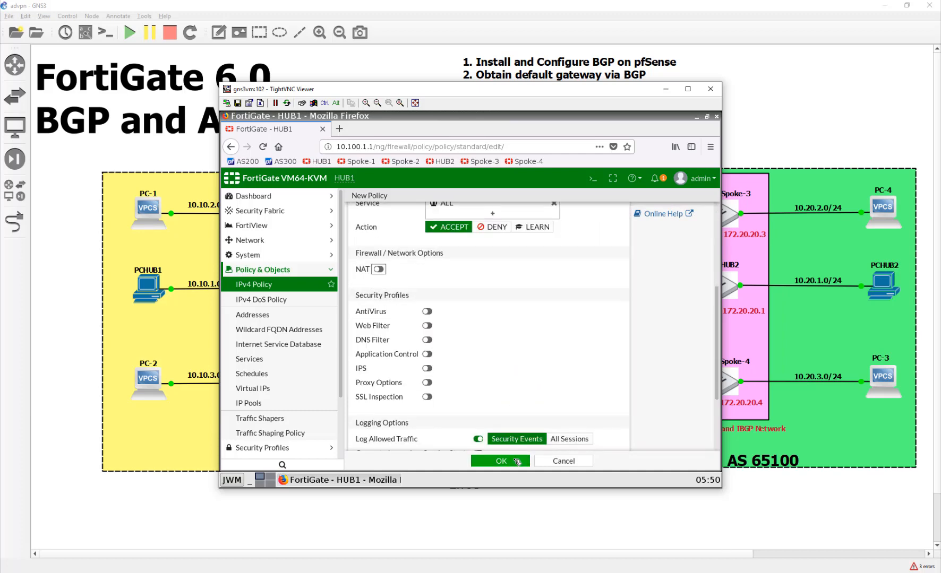
{"action": "scroll", "coordinate": [514, 407], "scroll_direction": "down", "scroll_amount": 2}
{"action": "left_click", "coordinate": [515, 460]}
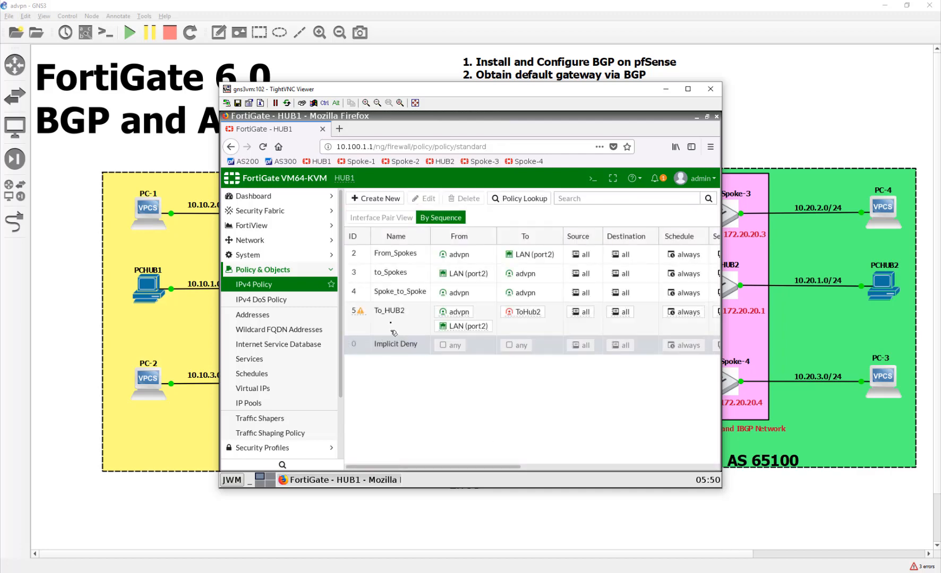
Clone To_HUB2 in reverse as From_Hub2, enable it, and save it
{"action": "right_click", "coordinate": [392, 311]}
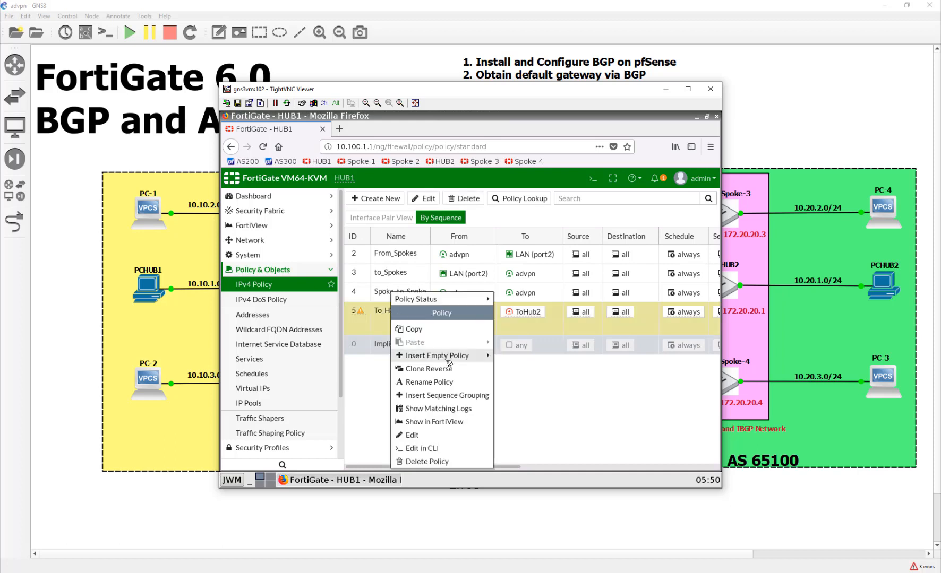
{"action": "left_click", "coordinate": [465, 369]}
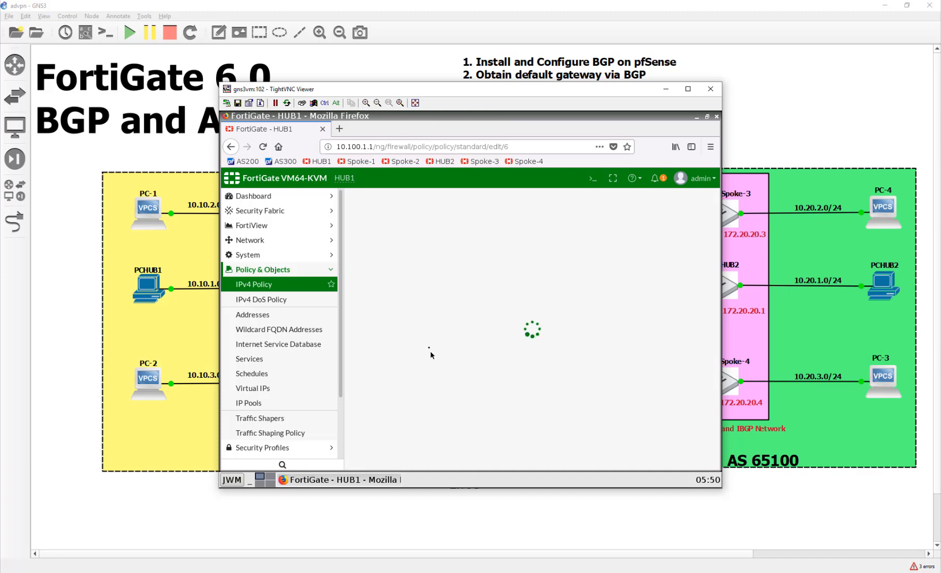
{"action": "left_click", "coordinate": [442, 229]}
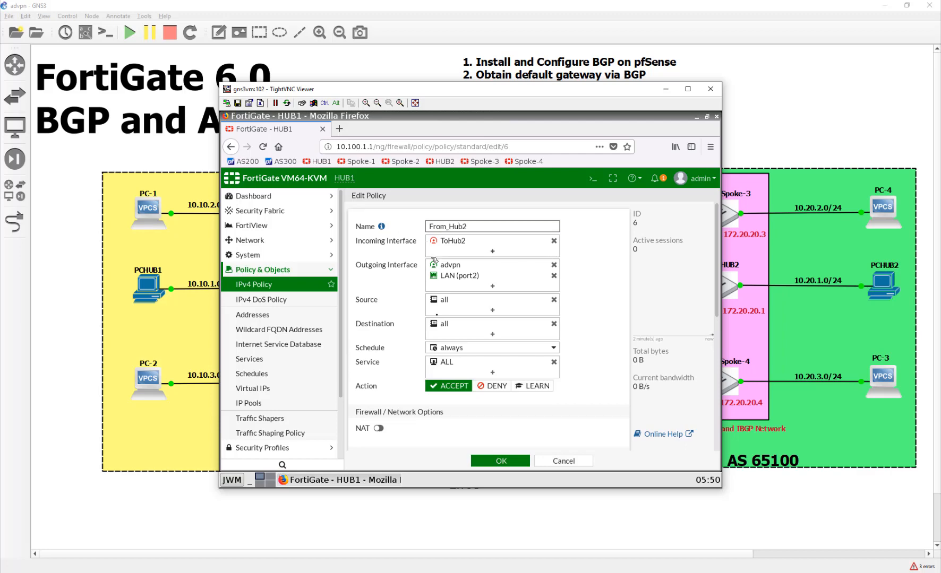
{"action": "scroll", "coordinate": [433, 407], "scroll_direction": "down", "scroll_amount": 5}
{"action": "left_click", "coordinate": [421, 423]}
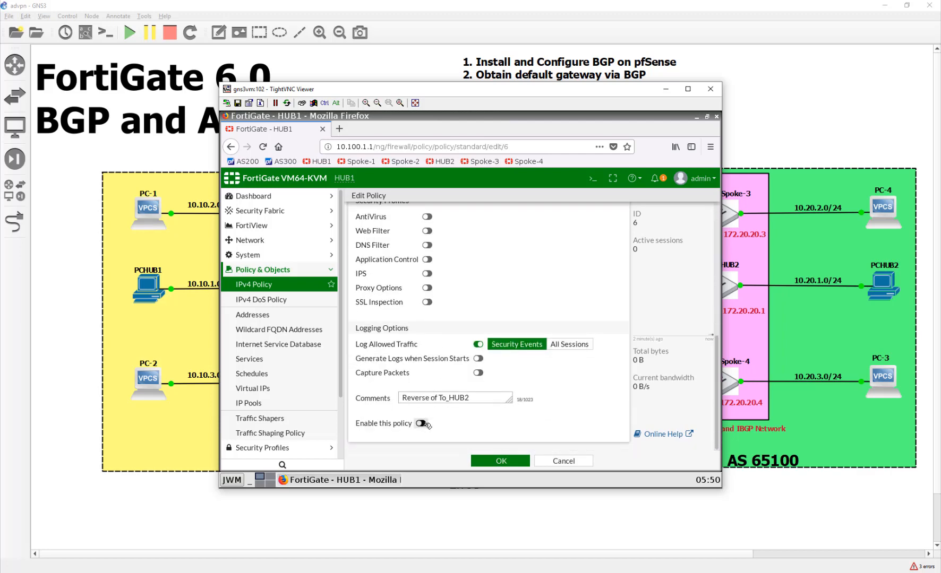
{"action": "left_click", "coordinate": [489, 462]}
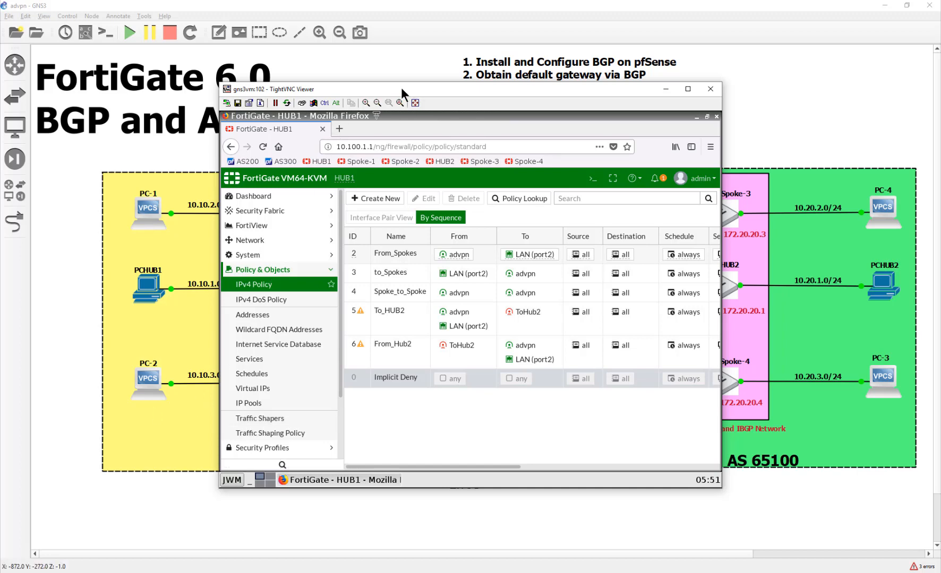
{"action": "left_click_drag", "start_coordinate": [408, 89], "coordinate": [239, 91]}
{"action": "scroll", "coordinate": [618, 297], "scroll_direction": "down", "scroll_amount": 2}
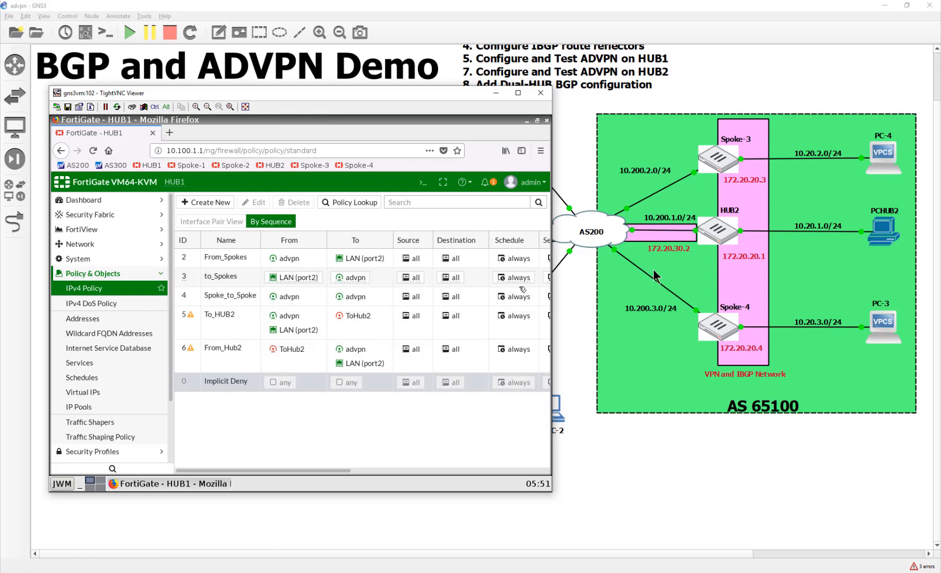
{"action": "left_click_drag", "start_coordinate": [294, 93], "coordinate": [601, 98]}
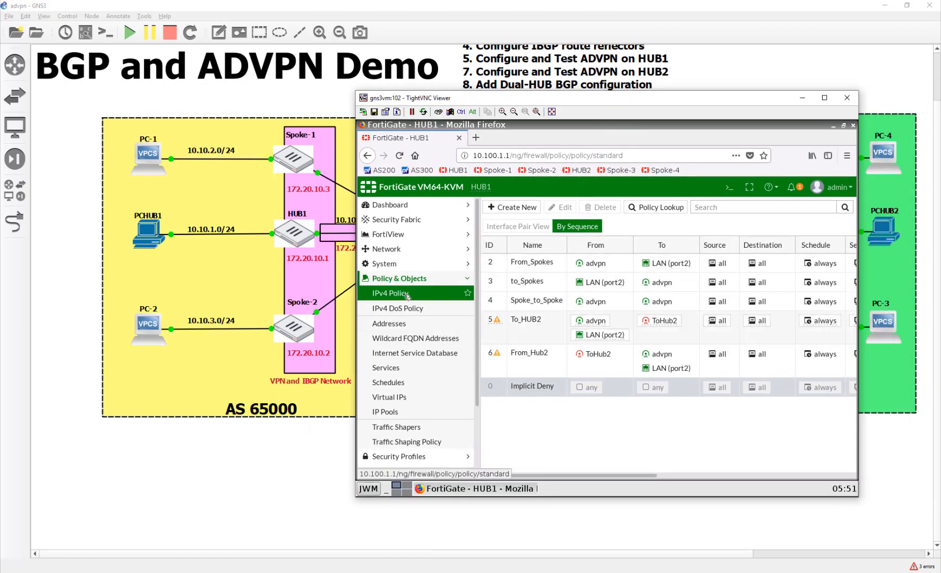
Under Network > Static Routes, add destination 172.20.20.0/24 on interface ToHub2 and save
{"action": "left_click", "coordinate": [392, 248]}
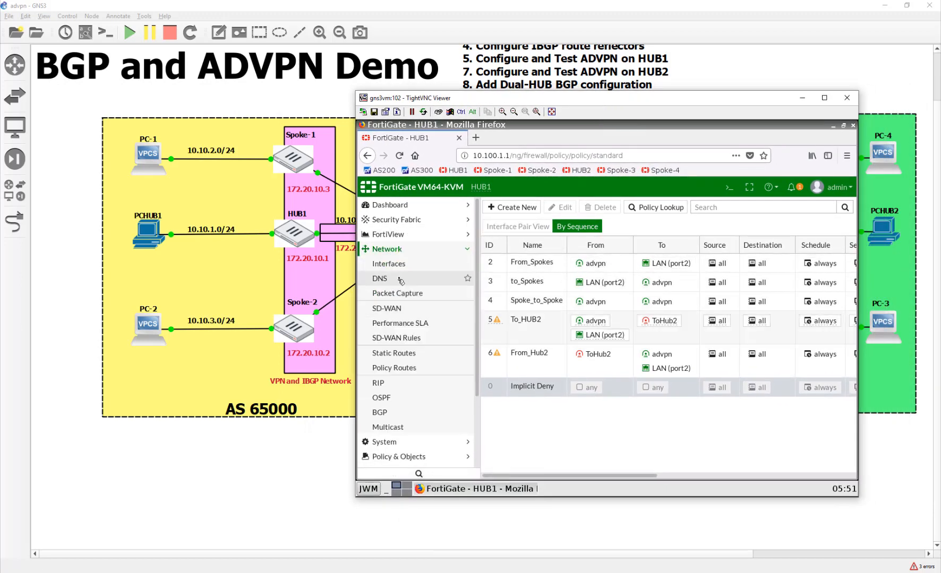
{"action": "left_click", "coordinate": [408, 354]}
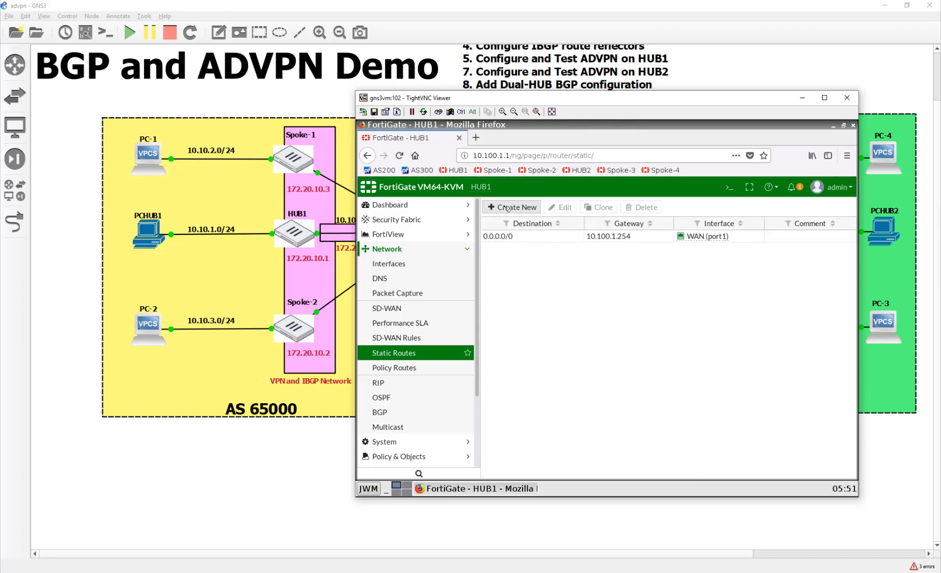
{"action": "left_click", "coordinate": [494, 207]}
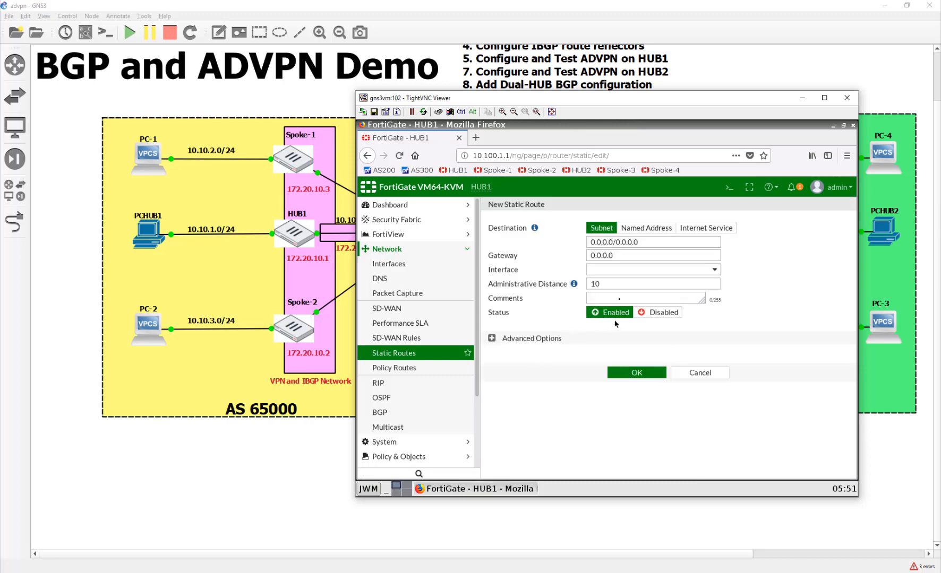
{"action": "left_click_drag", "start_coordinate": [649, 244], "coordinate": [557, 245]}
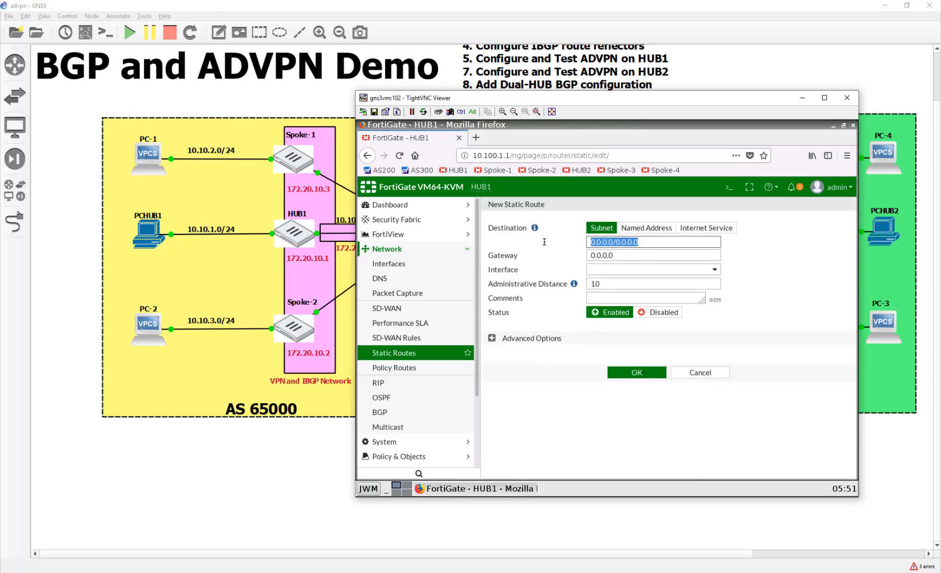
{"action": "type", "text": "172."}
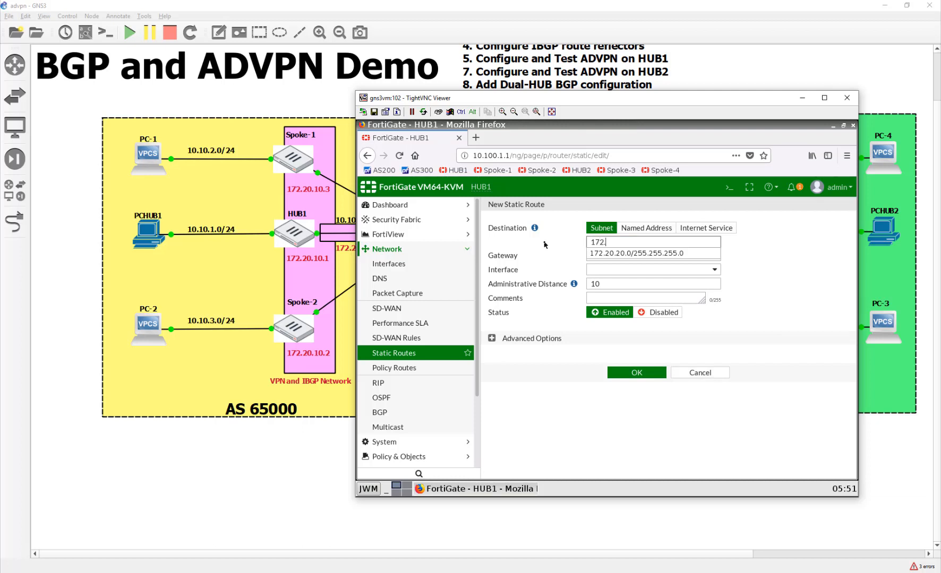
{"action": "type", "text": "20.20.0/24"}
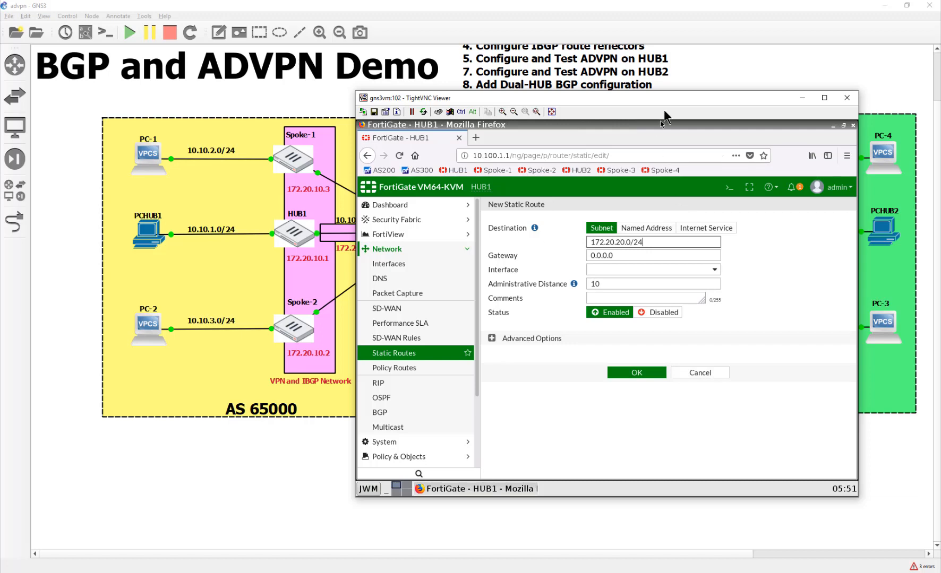
{"action": "left_click_drag", "start_coordinate": [633, 97], "coordinate": [414, 90]}
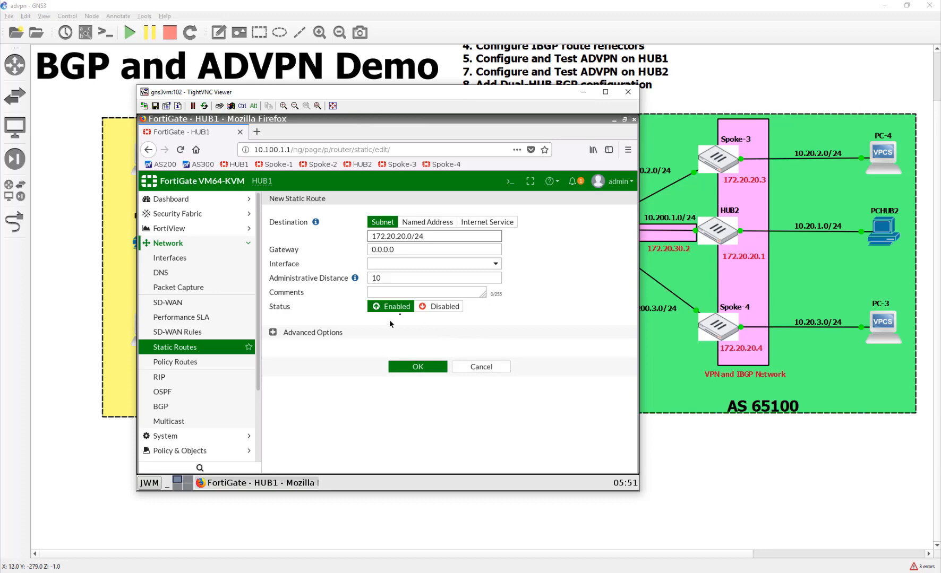
{"action": "left_click", "coordinate": [412, 265]}
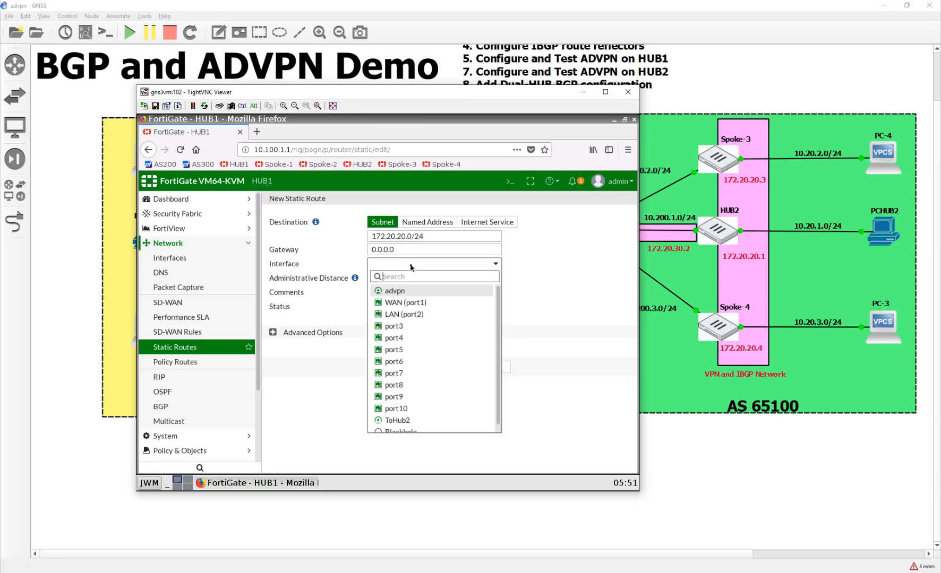
{"action": "left_click", "coordinate": [404, 421]}
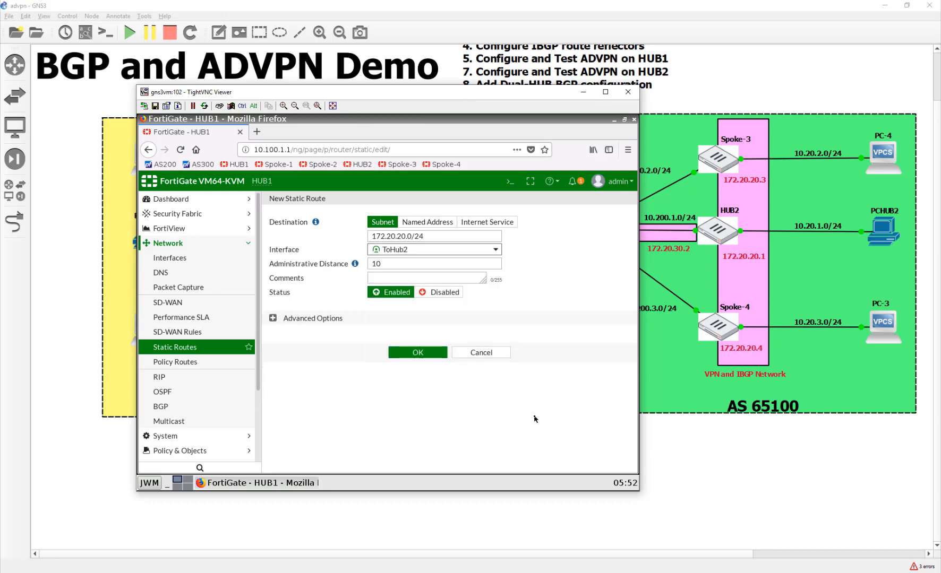
{"action": "left_click", "coordinate": [410, 353]}
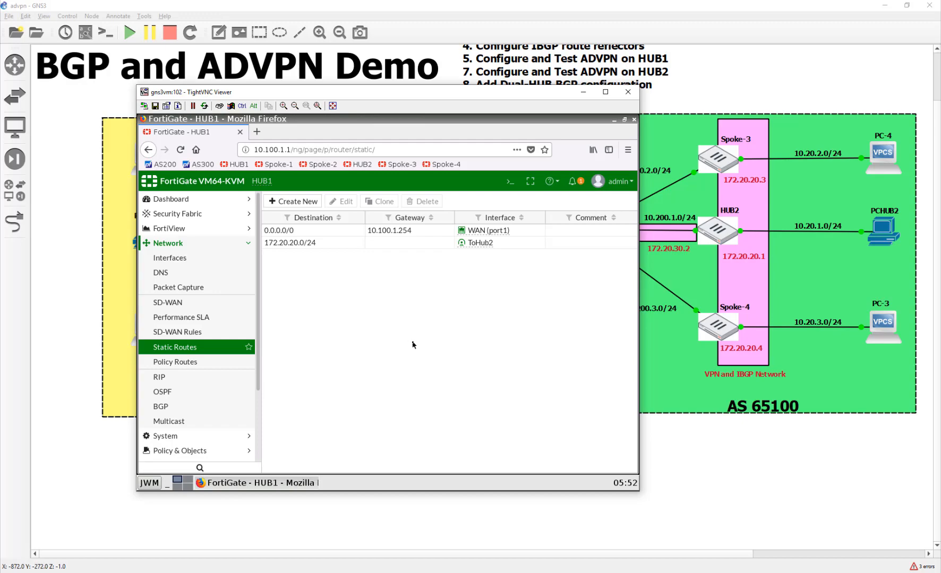
Move the HUB1 TightVNC viewer aside and close it
{"action": "left_click_drag", "start_coordinate": [450, 101], "coordinate": [534, 146]}
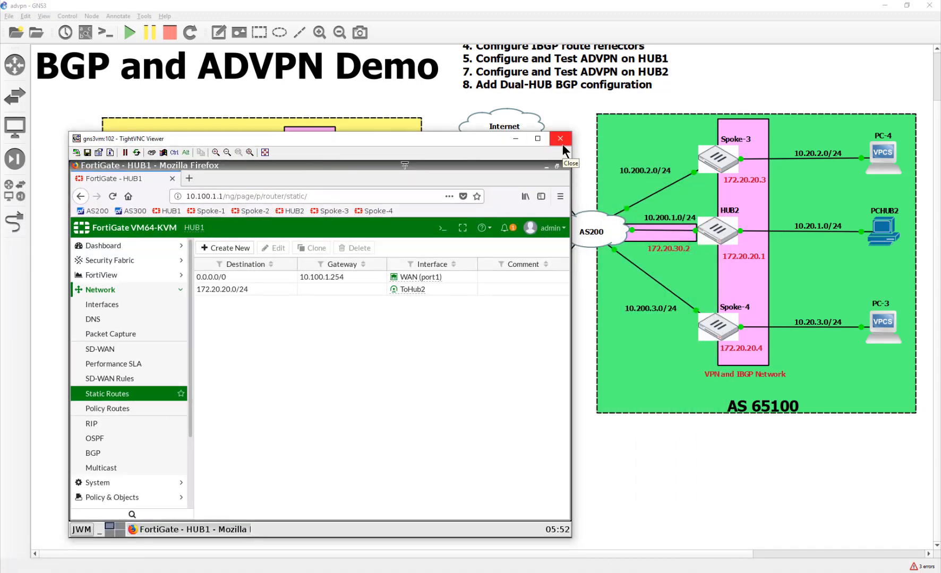
{"action": "left_click", "coordinate": [561, 139]}
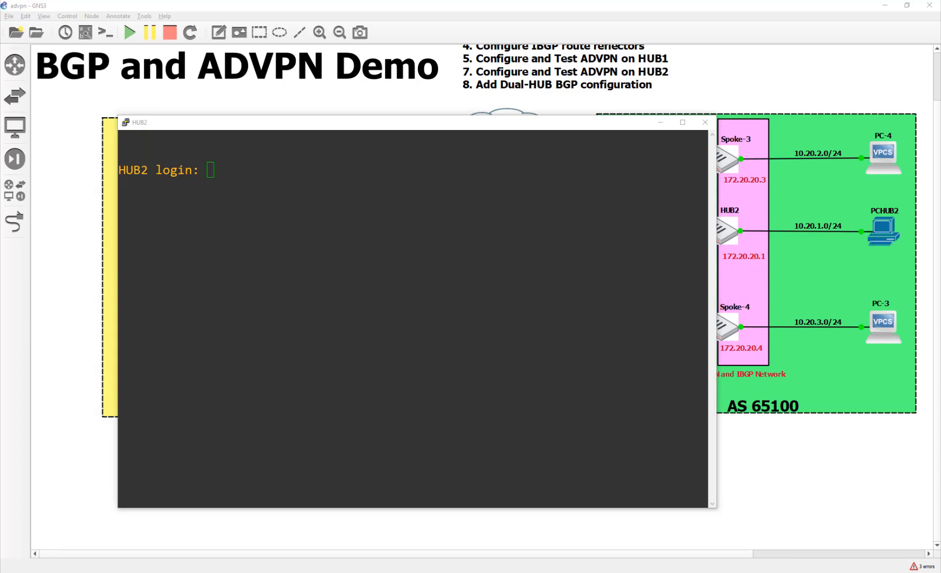
Review the HUB2 configuration notes in Notepad++, then move them aside to reveal the console
{"action": "left_click_drag", "start_coordinate": [0, 245], "coordinate": [355, 164]}
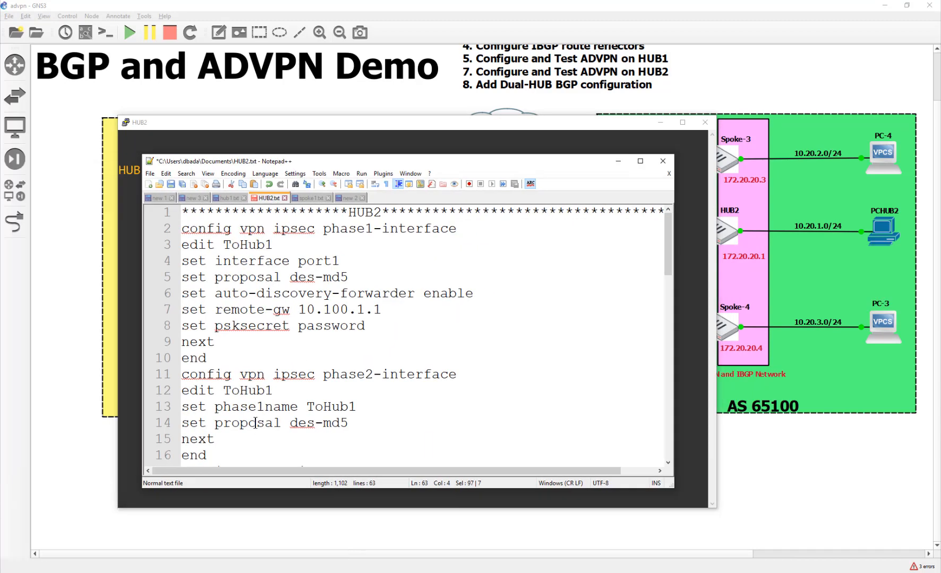
{"action": "scroll", "coordinate": [256, 422], "scroll_direction": "down", "scroll_amount": 16}
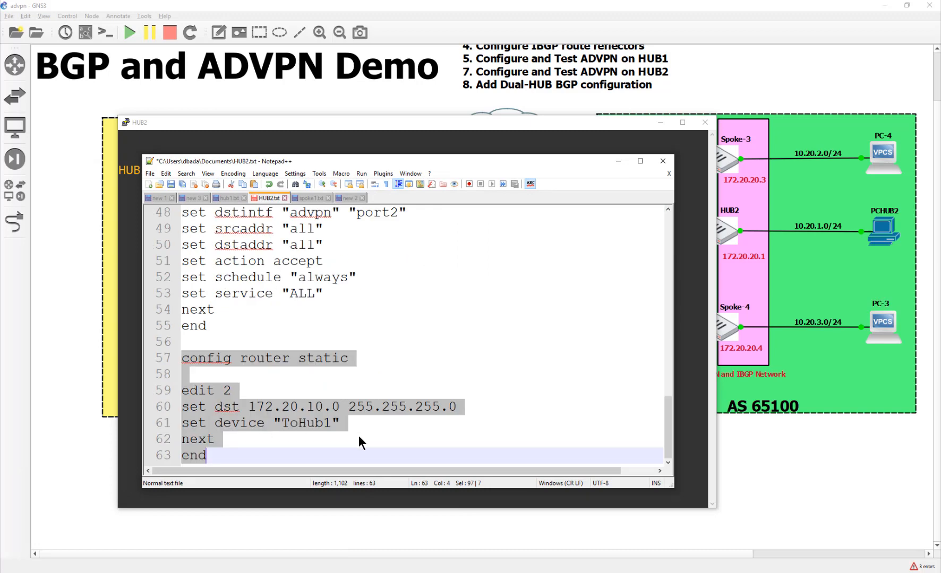
{"action": "left_click", "coordinate": [393, 440]}
{"action": "scroll", "coordinate": [393, 441], "scroll_direction": "up", "scroll_amount": 16}
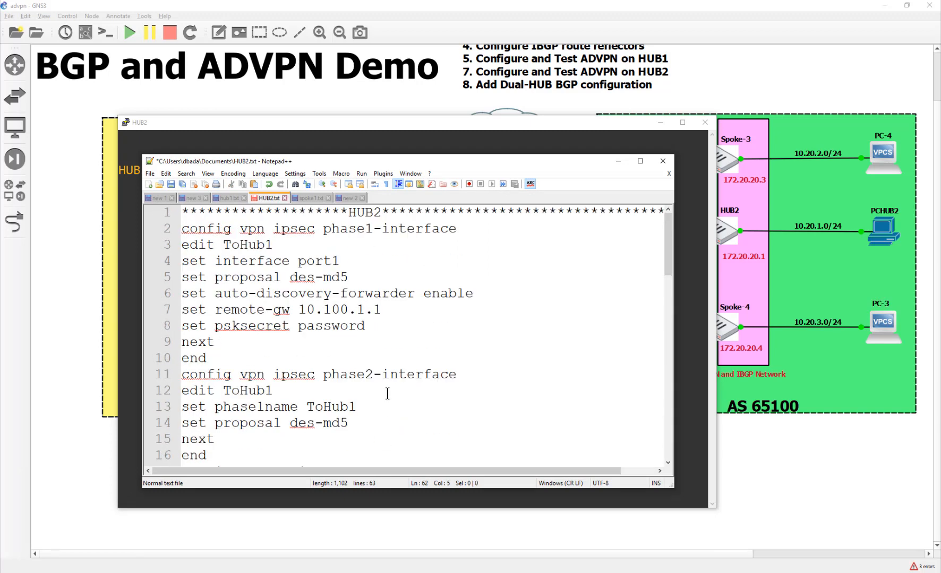
{"action": "left_click_drag", "start_coordinate": [406, 159], "coordinate": [0, 202]}
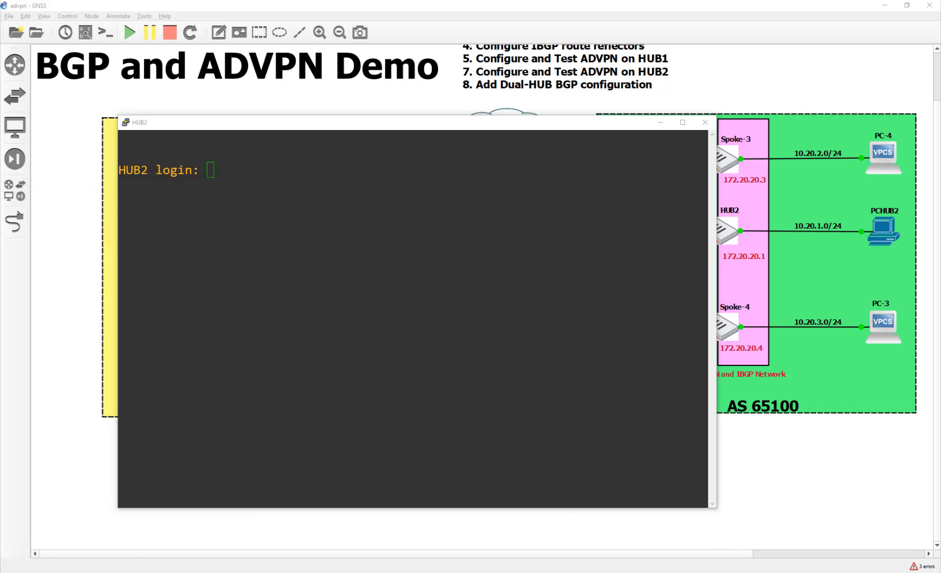
Log in to the HUB2 console as admin, retrying after the first password is rejected
{"action": "left_click", "coordinate": [324, 247]}
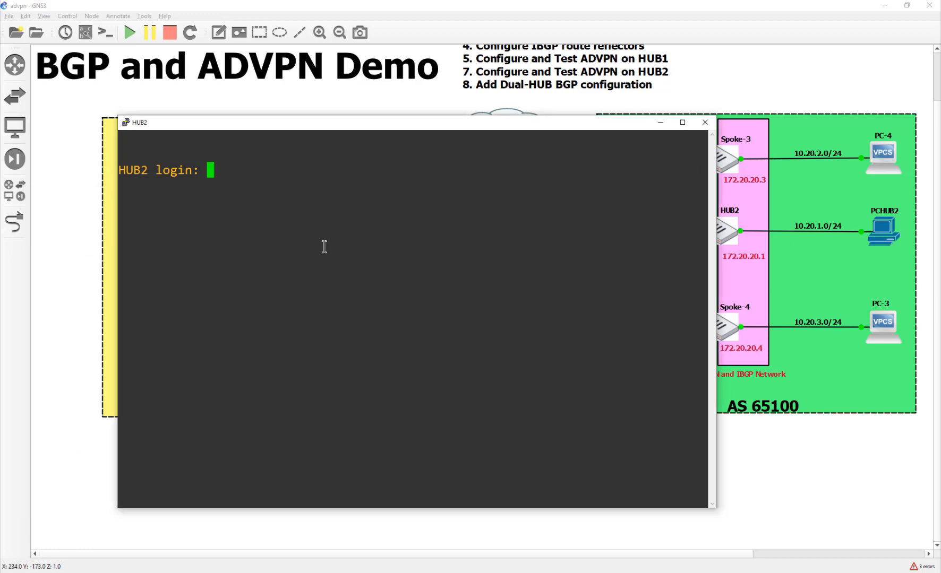
{"action": "type", "text": "admin"}
{"action": "key", "text": "Return"}
{"action": "type", "text": "********"}
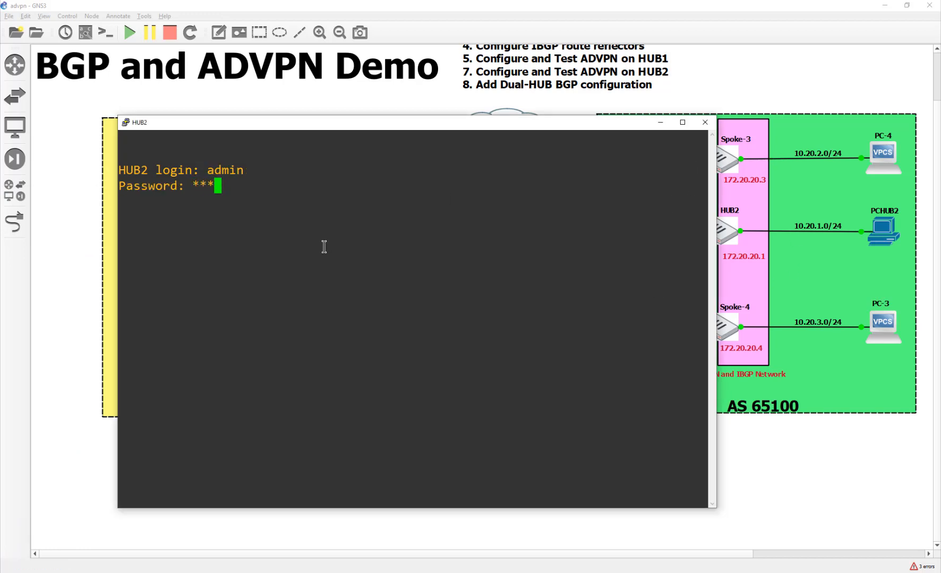
{"action": "type", "text": "*"}
{"action": "key", "text": "Return"}
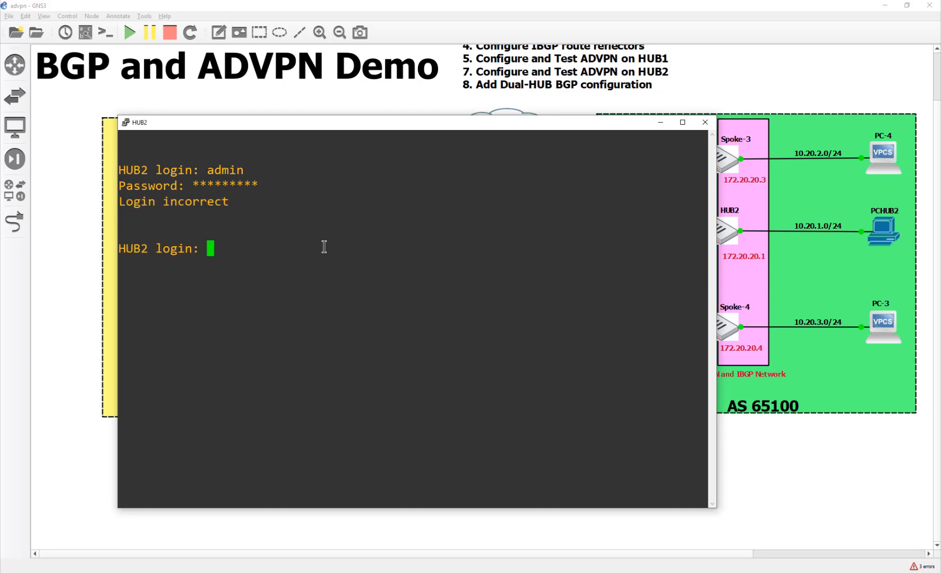
{"action": "type", "text": "admin"}
{"action": "key", "text": "Return"}
{"action": "type", "text": "********"}
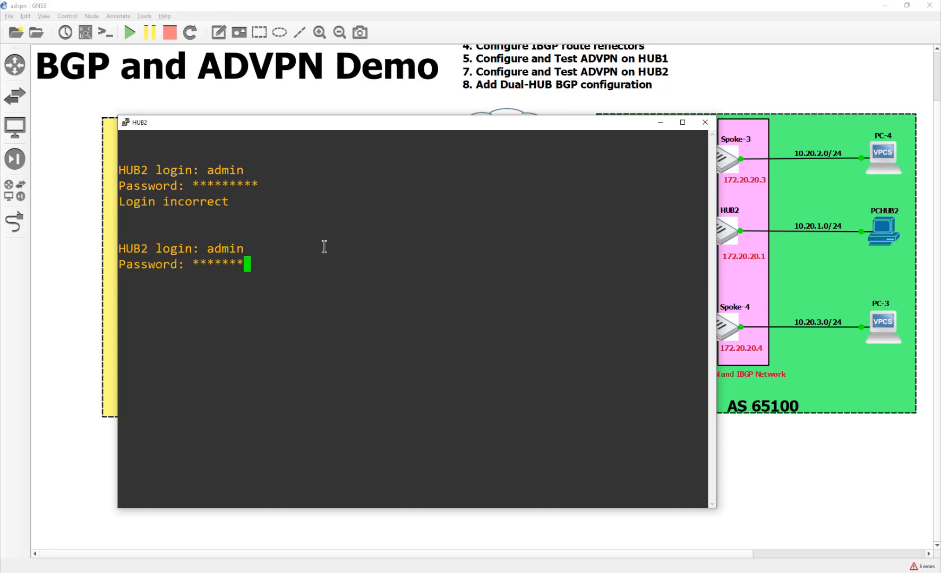
{"action": "key", "text": "Return"}
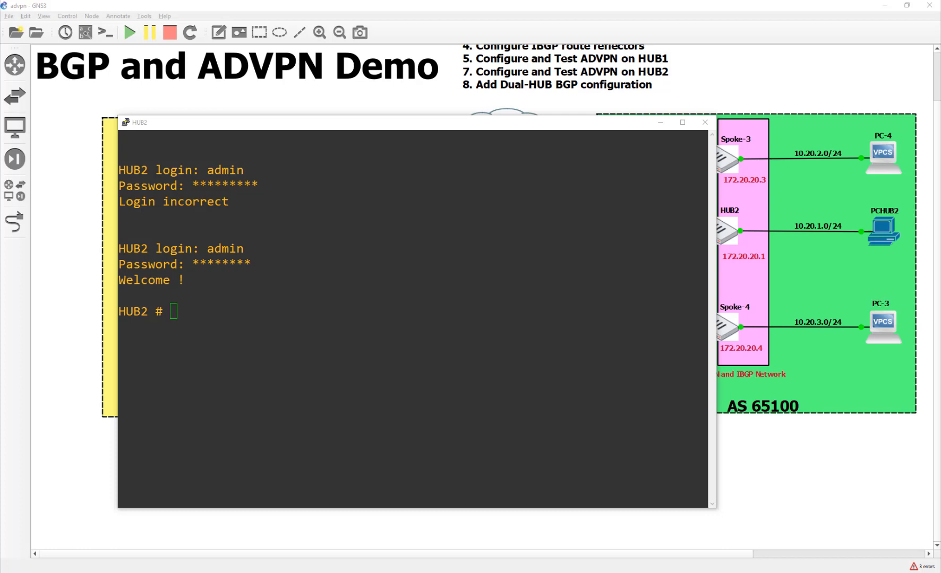
Paste and run the ToHub1 phase1-interface and phase2-interface commands on HUB2
{"action": "right_click", "coordinate": [231, 327]}
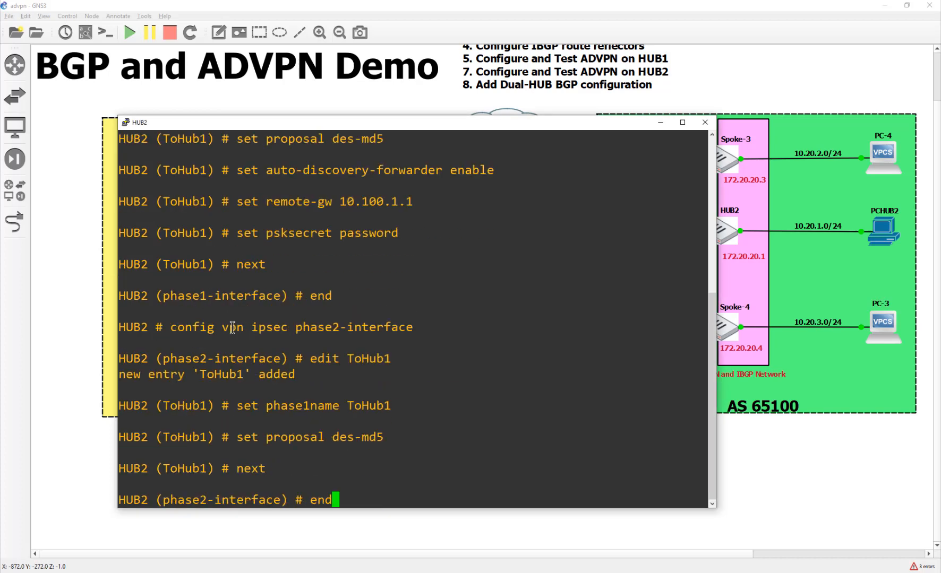
{"action": "key", "text": "Return"}
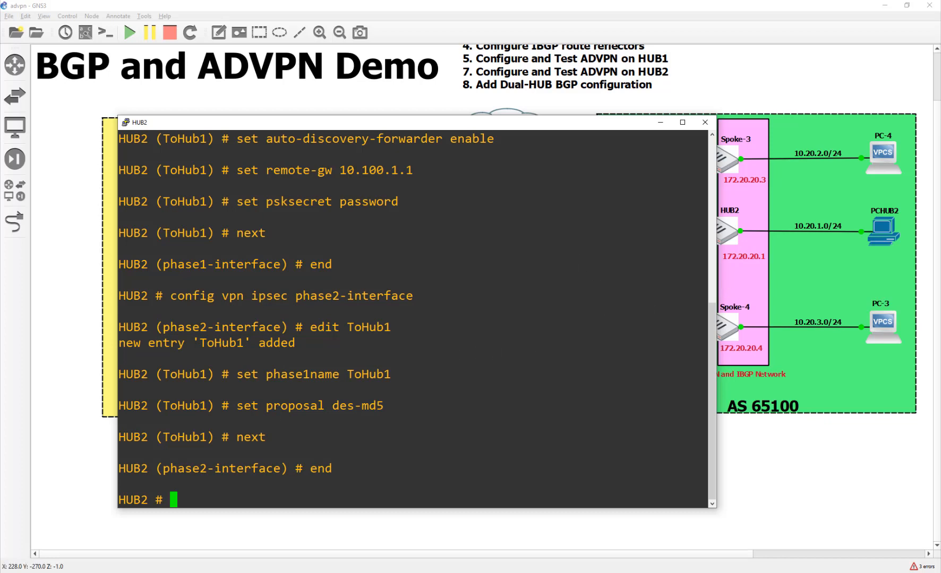
{"action": "key", "text": "alt+Tab"}
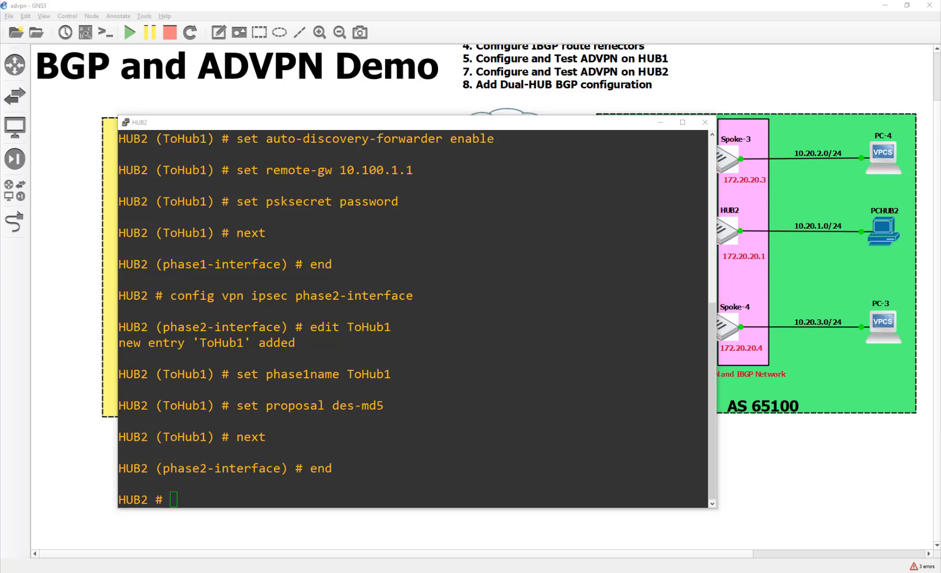
Paste the ToHub1 interface addressing (172.20.30.2, remote 172.20.30.1), then the BGP neighbor 172.20.30.1 config
{"action": "right_click", "coordinate": [291, 381]}
{"action": "key", "text": "Return"}
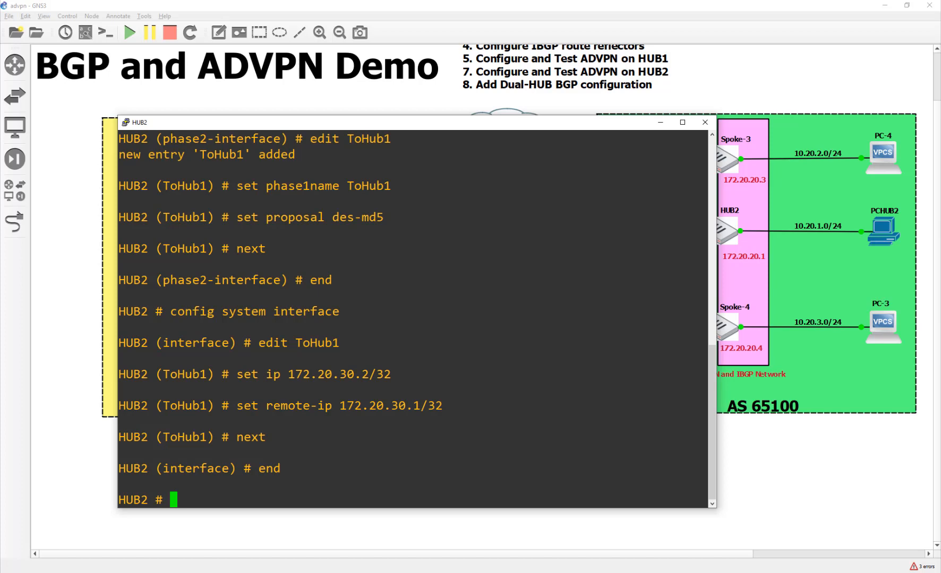
{"action": "key", "text": "alt+Tab"}
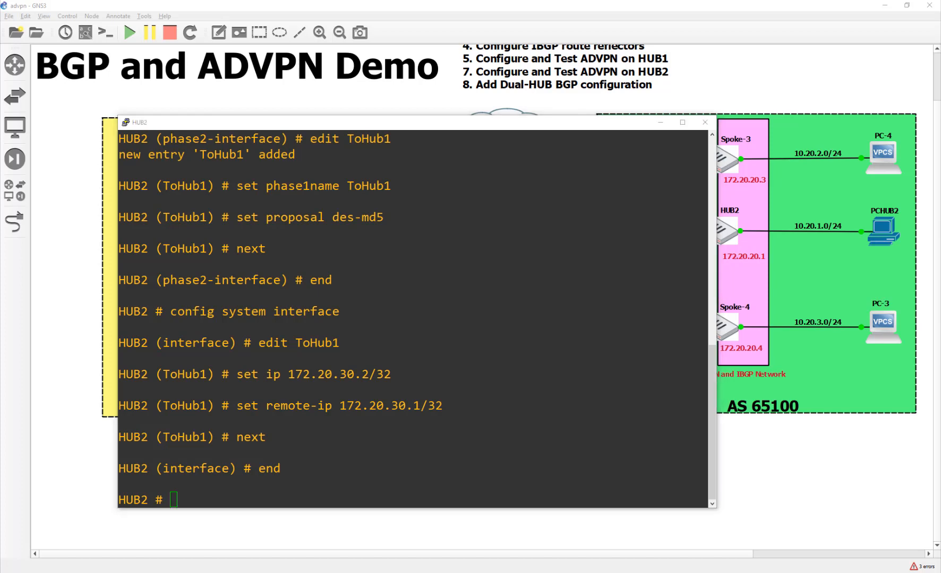
{"action": "right_click", "coordinate": [255, 385]}
Commit HUB2's BGP neighbor 172.20.30.1 (remote AS 65000) block and begin 'config firewall policy'
{"action": "key", "text": "Return"}
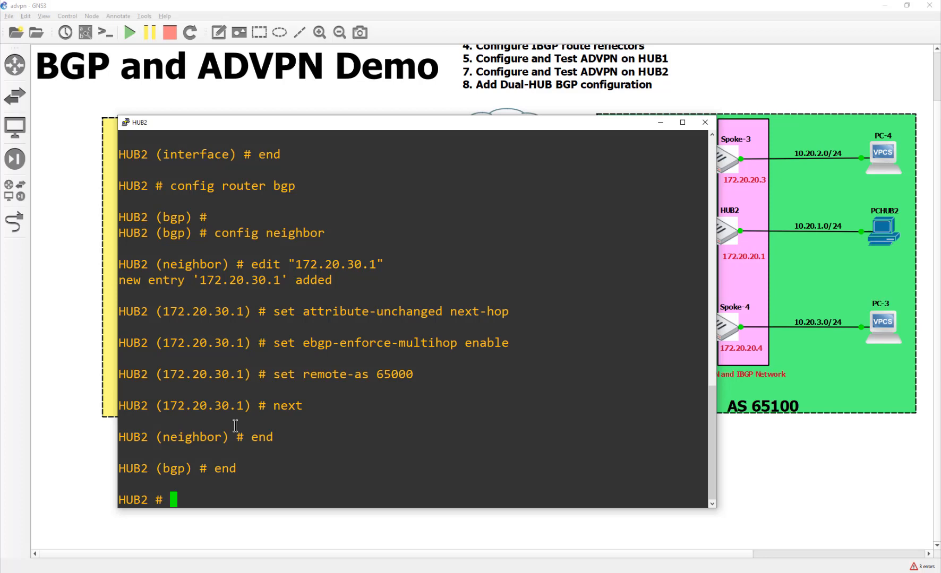
{"action": "type", "text": "config firew"}
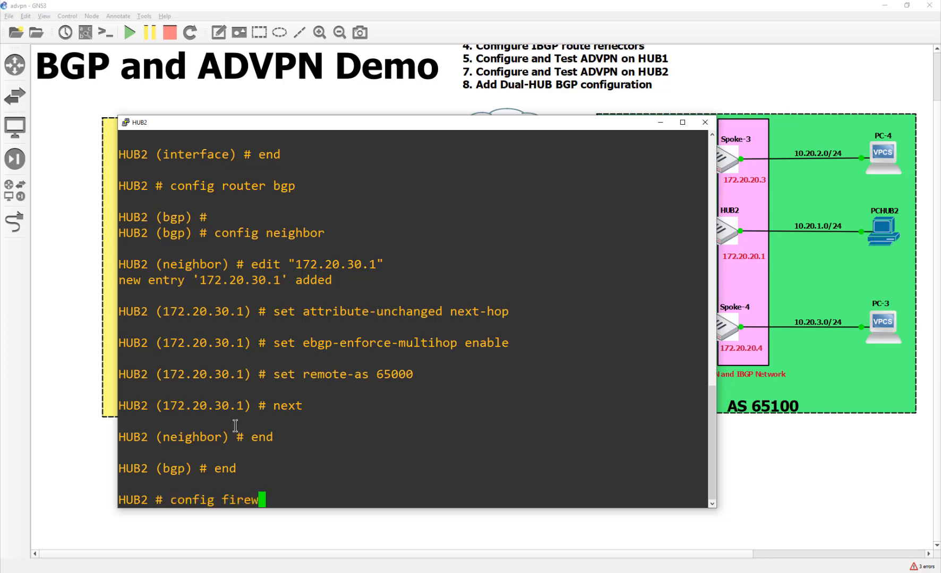
{"action": "type", "text": "all policy"}
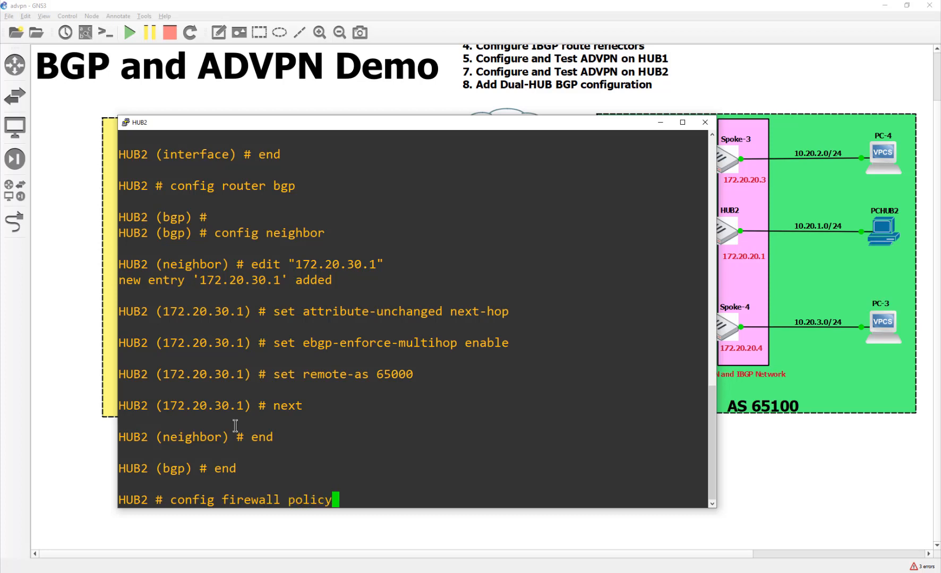
List HUB2's existing firewall policies and delete policy 1
{"action": "key", "text": "Return"}
{"action": "type", "text": "show"}
{"action": "key", "text": "Return"}
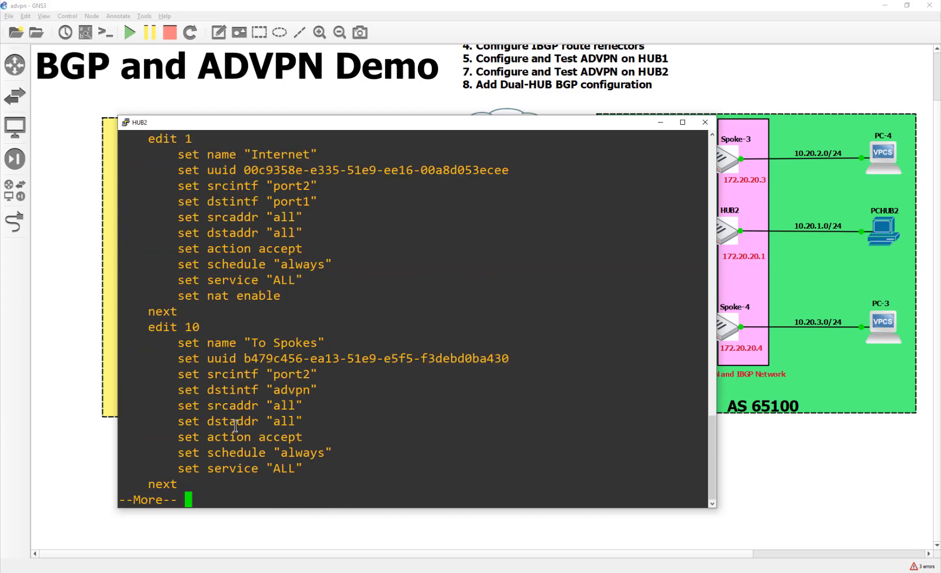
{"action": "key", "text": "space"}
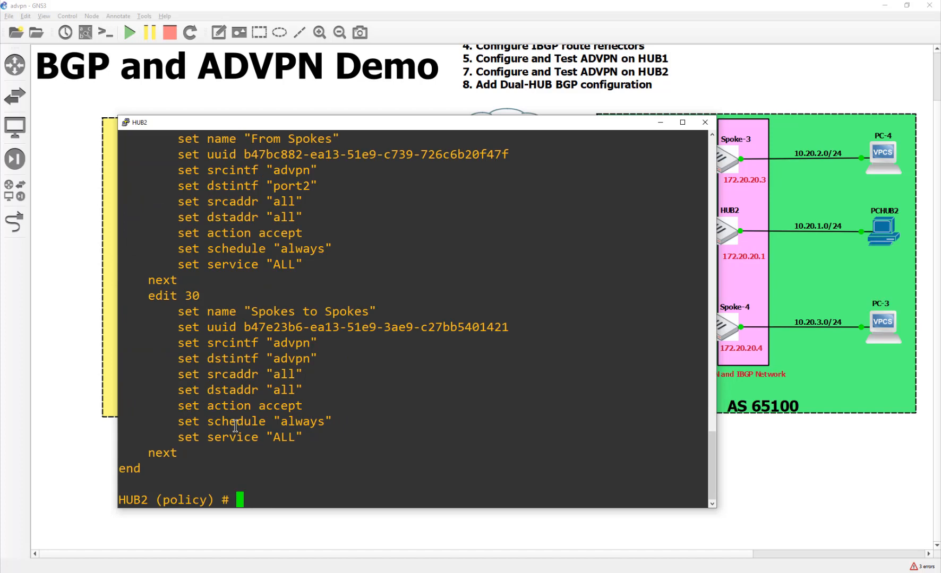
{"action": "type", "text": "set"}
{"action": "key", "text": "BackSpace"}
{"action": "key", "text": "BackSpace"}
{"action": "key", "text": "BackSpace"}
{"action": "key", "text": "BackSpace"}
{"action": "type", "text": "del 1"}
{"action": "key", "text": "Return"}
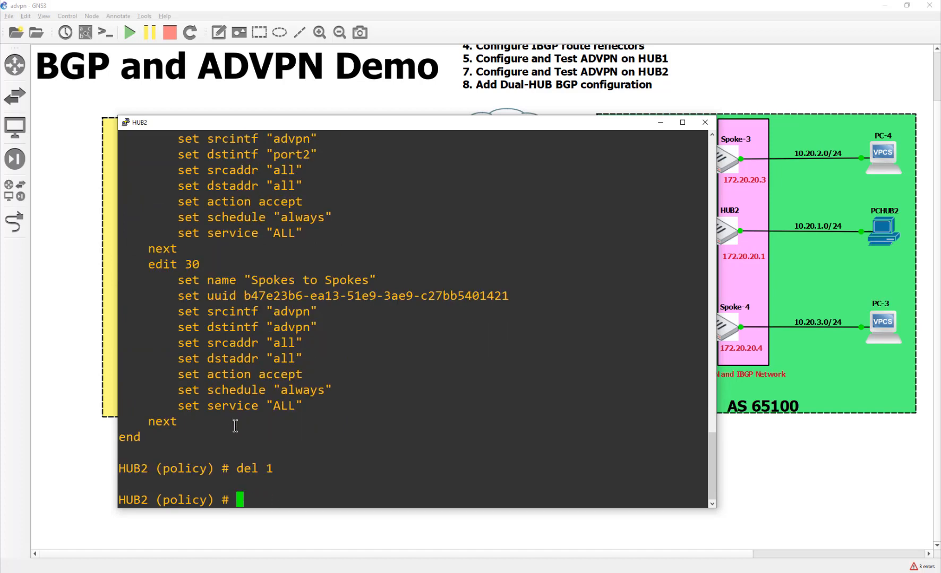
Confirm the remaining policies, then paste policy 50 'From HUB1' from ToHub1 to advpn and port2
{"action": "type", "text": "nex"}
{"action": "key", "text": "BackSpace"}
{"action": "key", "text": "BackSpace"}
{"action": "key", "text": "BackSpace"}
{"action": "type", "text": "show"}
{"action": "key", "text": "Return"}
{"action": "key", "text": "space"}
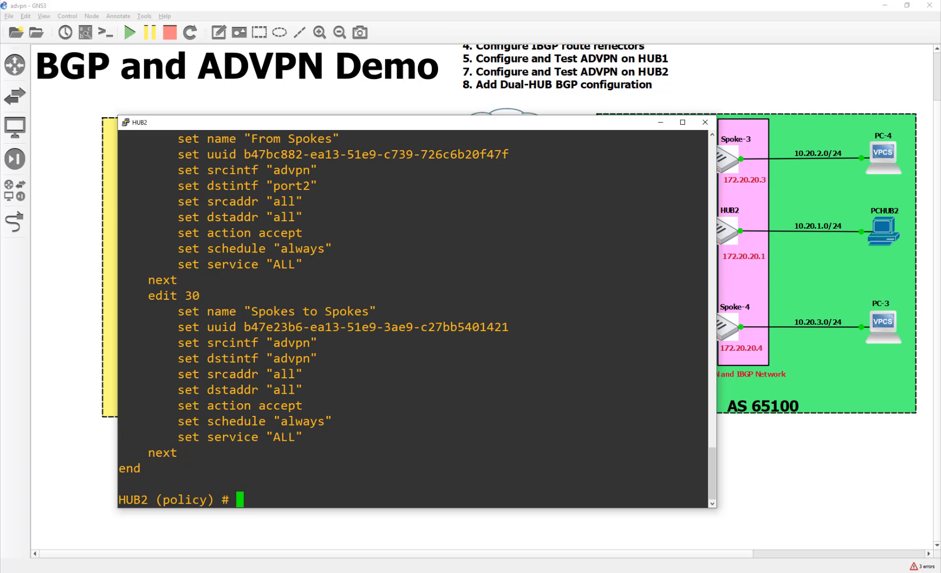
{"action": "key", "text": "alt+Tab"}
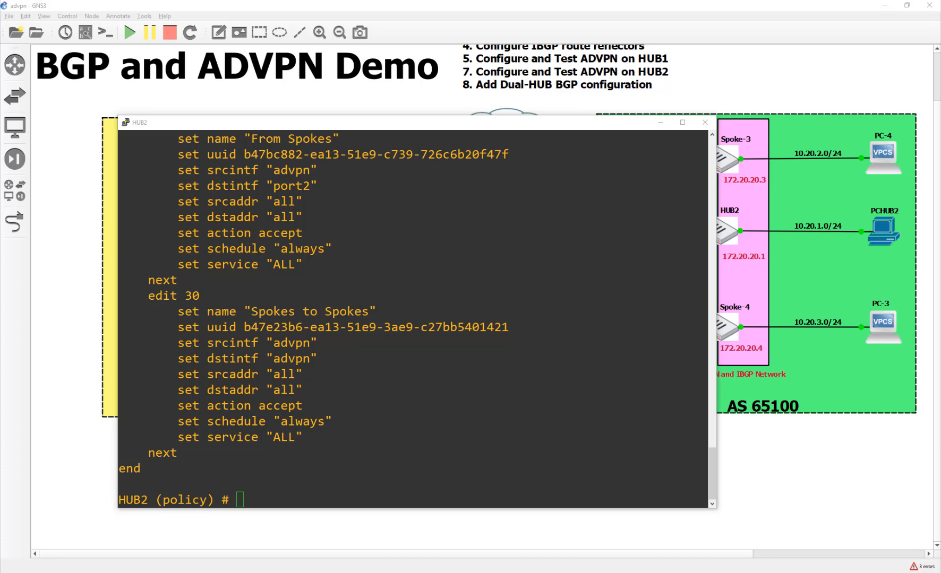
{"action": "right_click", "coordinate": [288, 300]}
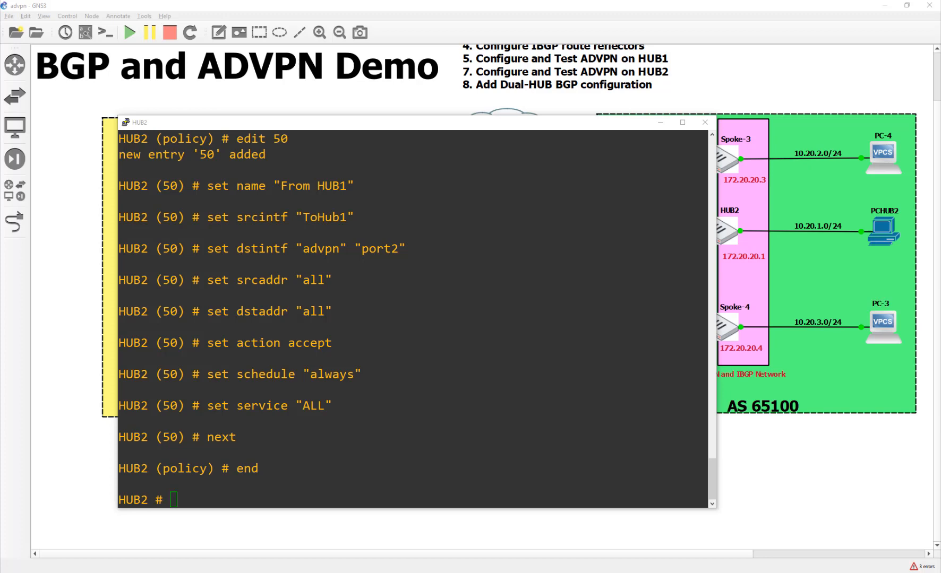
Paste static route 2 for 172.20.10.0/24 via ToHub1 into HUB2 and commit it with end
{"action": "right_click", "coordinate": [306, 438]}
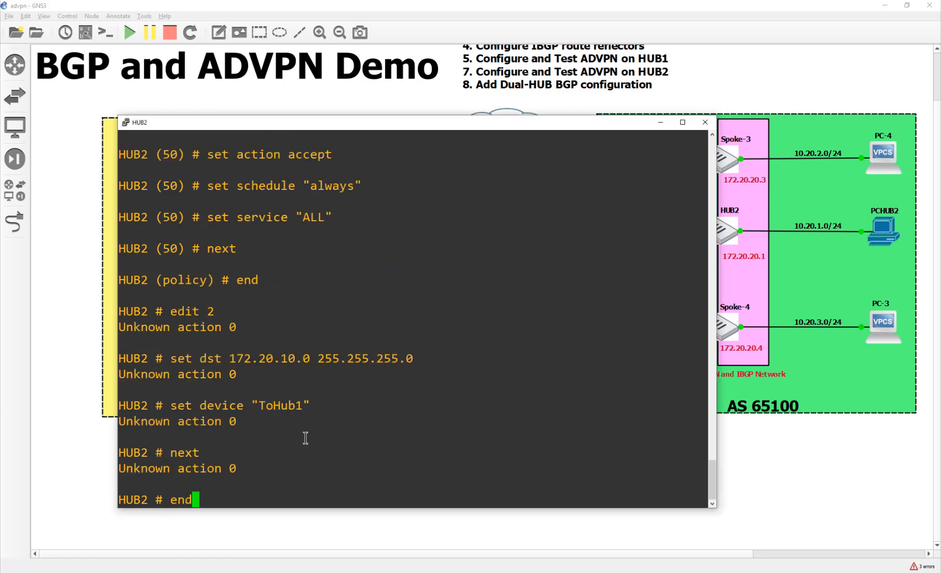
{"action": "key", "text": "alt+Tab"}
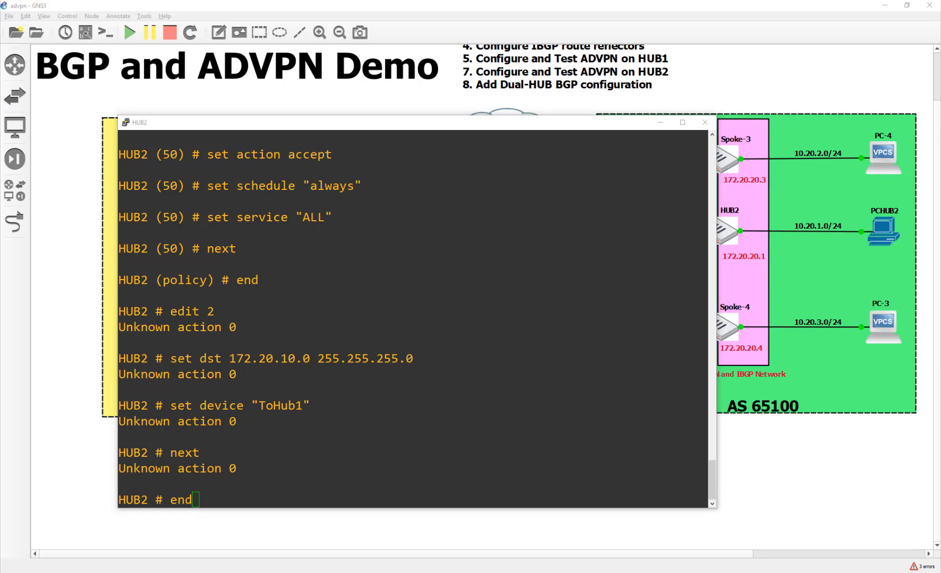
{"action": "left_click", "coordinate": [279, 425]}
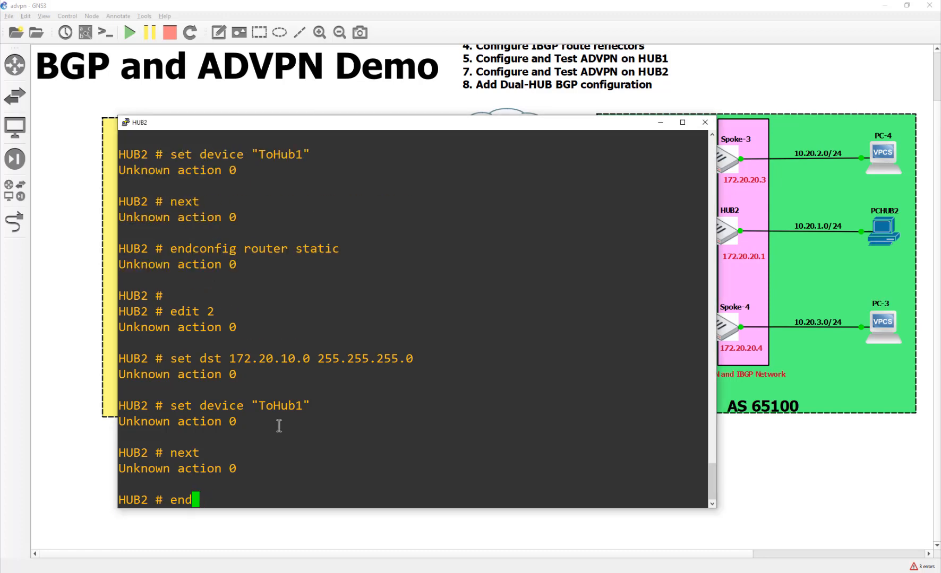
{"action": "key", "text": "BackSpace"}
{"action": "key", "text": "BackSpace"}
{"action": "key", "text": "BackSpace"}
{"action": "right_click", "coordinate": [279, 426]}
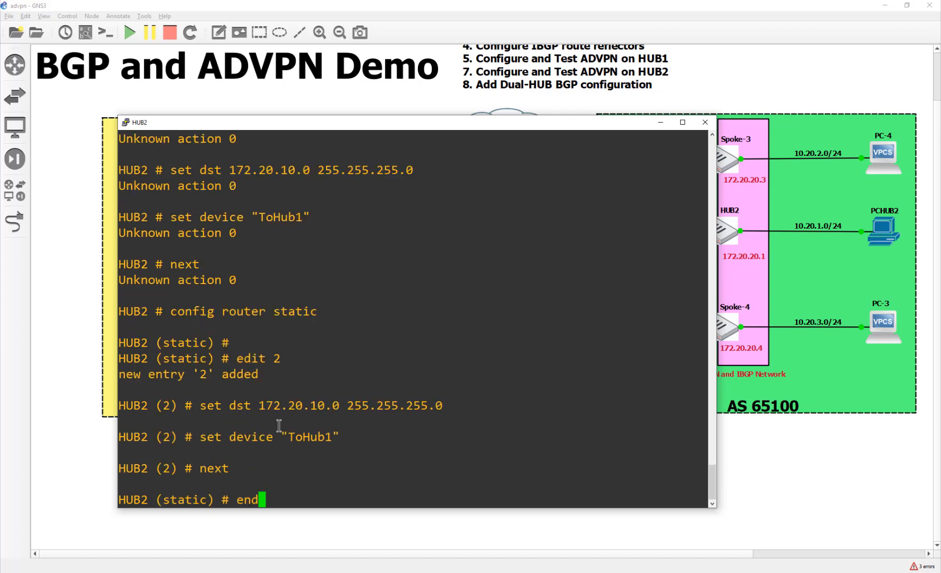
{"action": "left_click_drag", "start_coordinate": [259, 405], "coordinate": [328, 403]}
{"action": "left_click", "coordinate": [336, 445]}
{"action": "key", "text": "Return"}
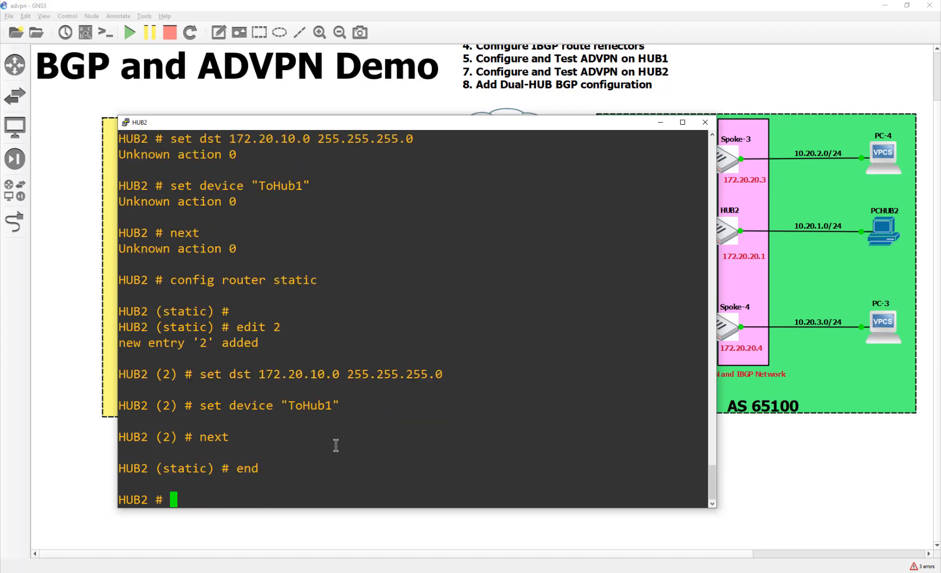
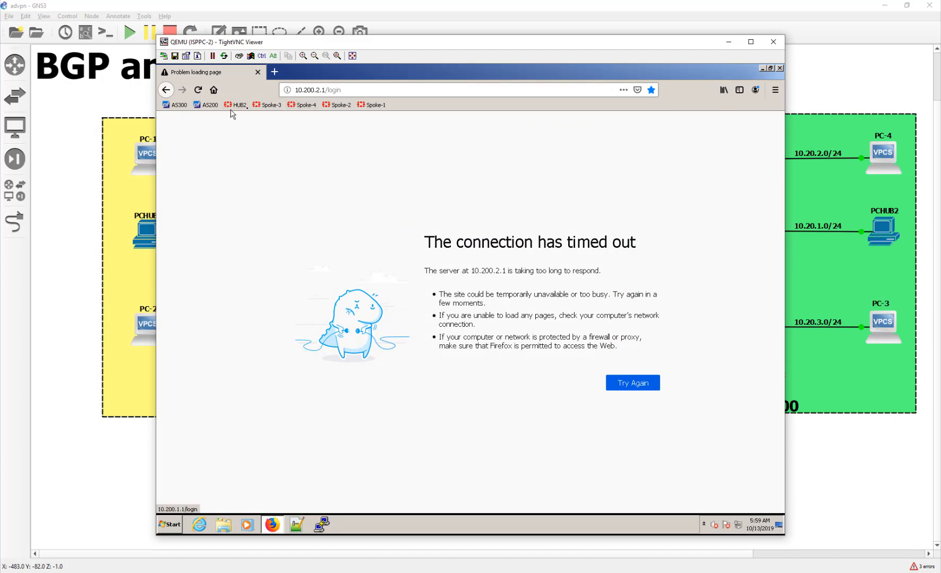
Open the HUB2 bookmark and sign in to its FortiGate web GUI with the admin password
{"action": "left_click", "coordinate": [237, 105]}
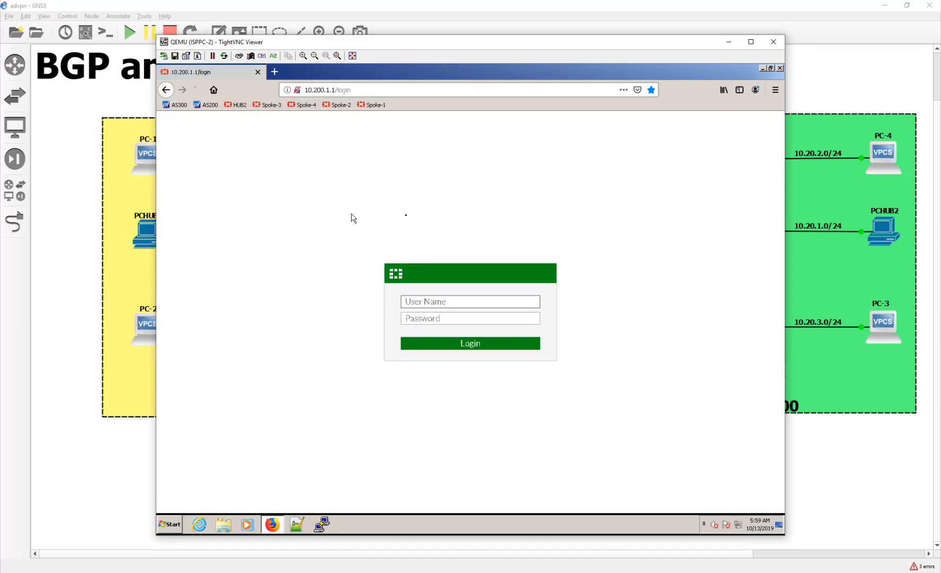
{"action": "type", "text": "admin"}
{"action": "key", "text": "Tab"}
{"action": "type", "text": "••••••••"}
{"action": "key", "text": "Return"}
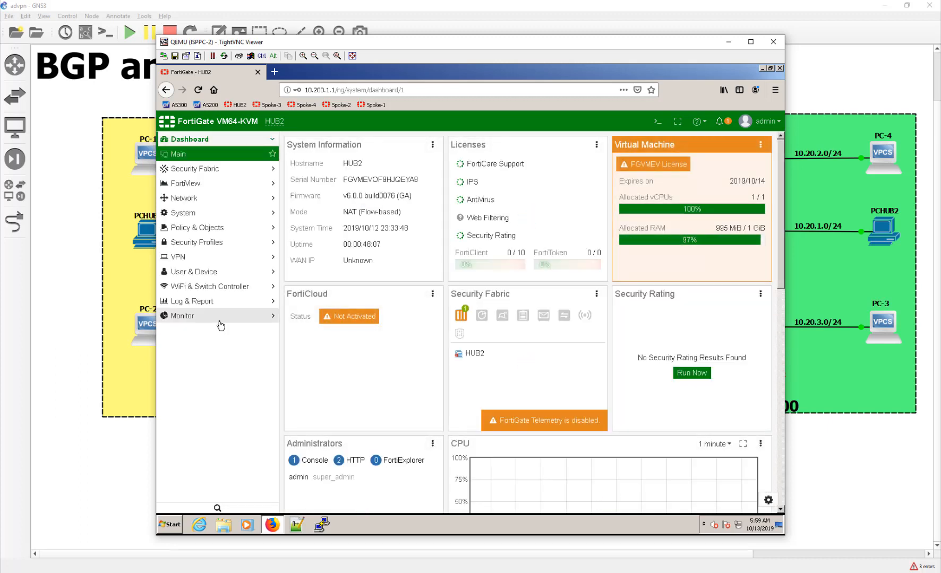
Check HUB2's IPsec Monitor, then select BGP routes 10.20.2.0/24 and 10.20.3.0/24 in Routing Monitor
{"action": "left_click", "coordinate": [220, 318]}
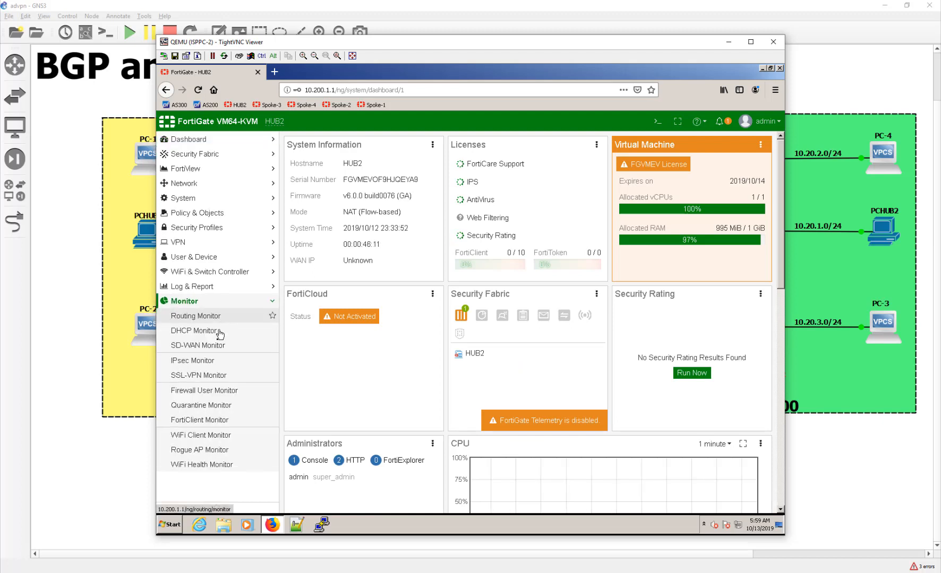
{"action": "left_click", "coordinate": [205, 364]}
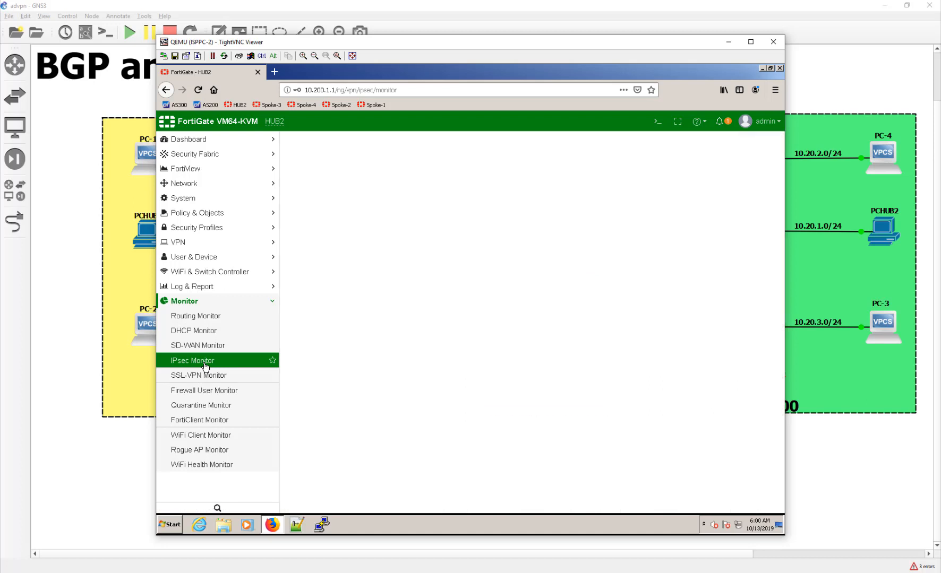
{"action": "left_click", "coordinate": [202, 319]}
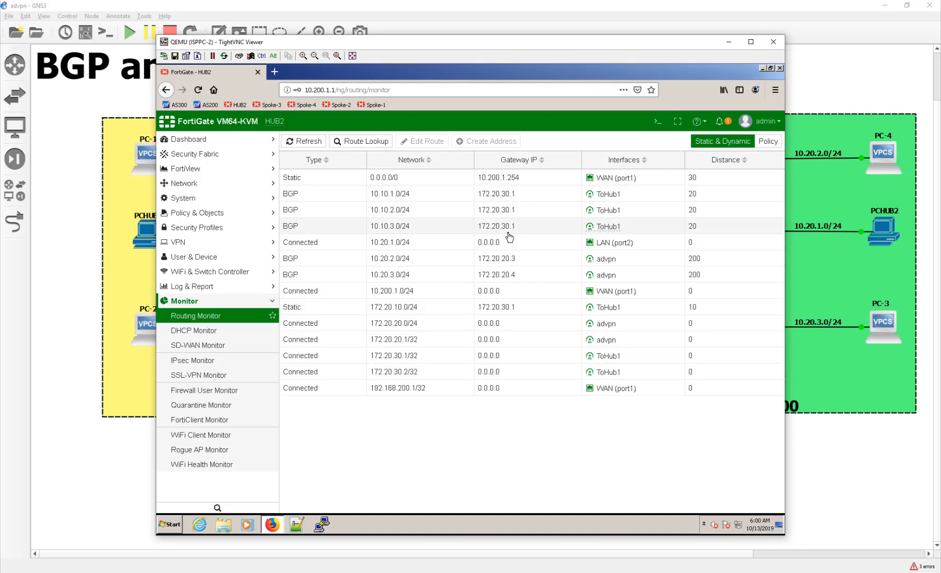
{"action": "left_click", "coordinate": [391, 261]}
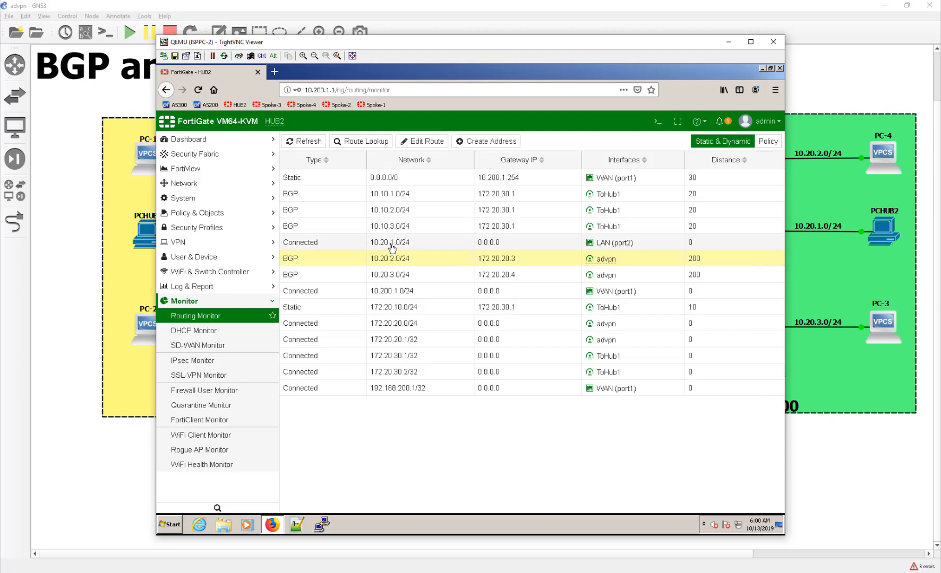
{"action": "left_click", "coordinate": [391, 274]}
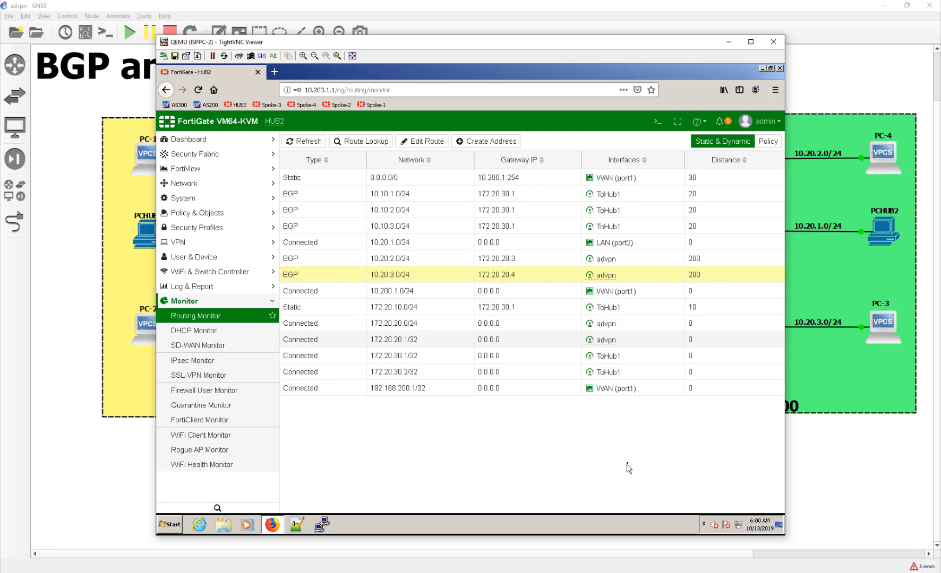
Log in to Spoke-2's FortiGate web GUI as admin and dismiss the save-login prompt
{"action": "left_click", "coordinate": [337, 105]}
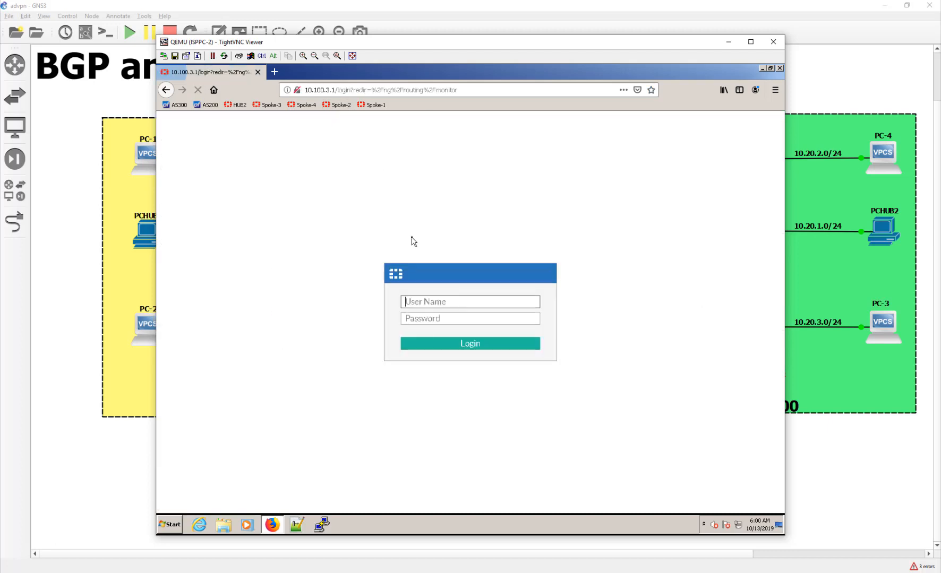
{"action": "type", "text": "admin"}
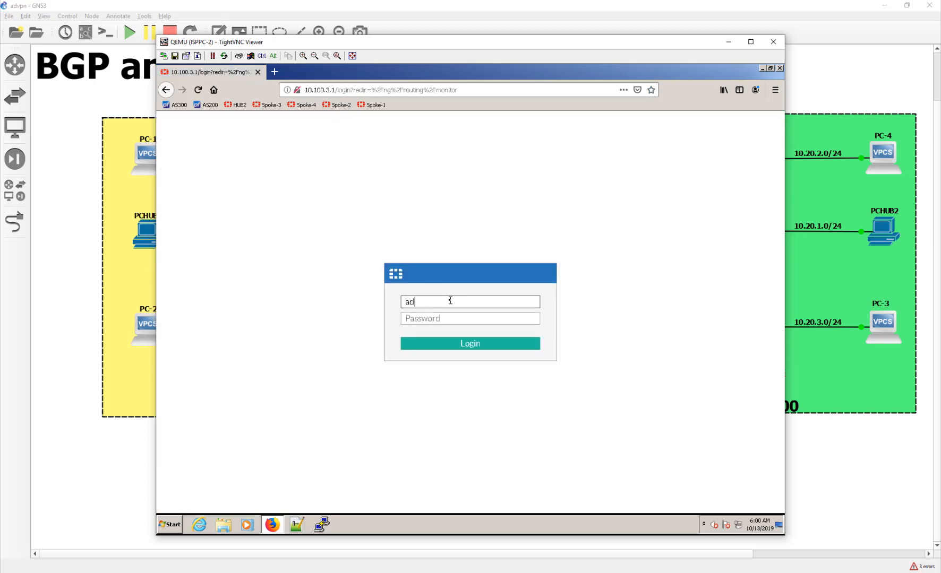
{"action": "key", "text": "Tab"}
{"action": "type", "text": "1234"}
{"action": "key", "text": "Return"}
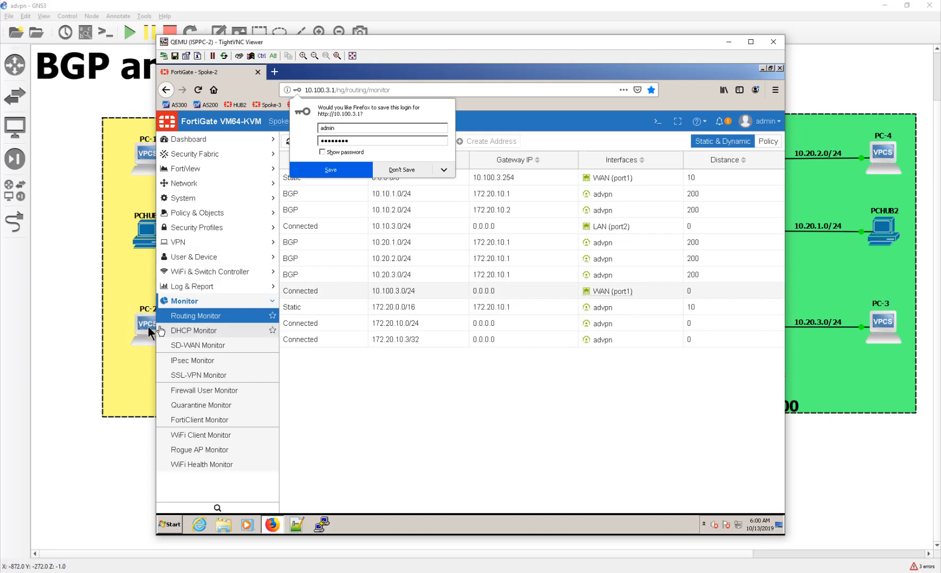
{"action": "left_click", "coordinate": [403, 386]}
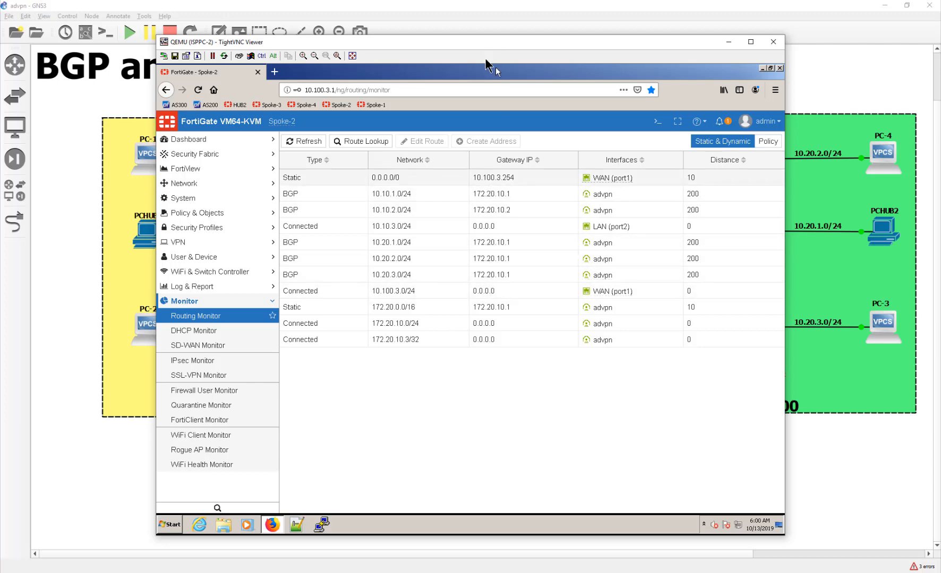
Change the browser address to 10.100.1.1 to load that FortiGate login page
{"action": "left_click_drag", "start_coordinate": [484, 49], "coordinate": [338, 64]}
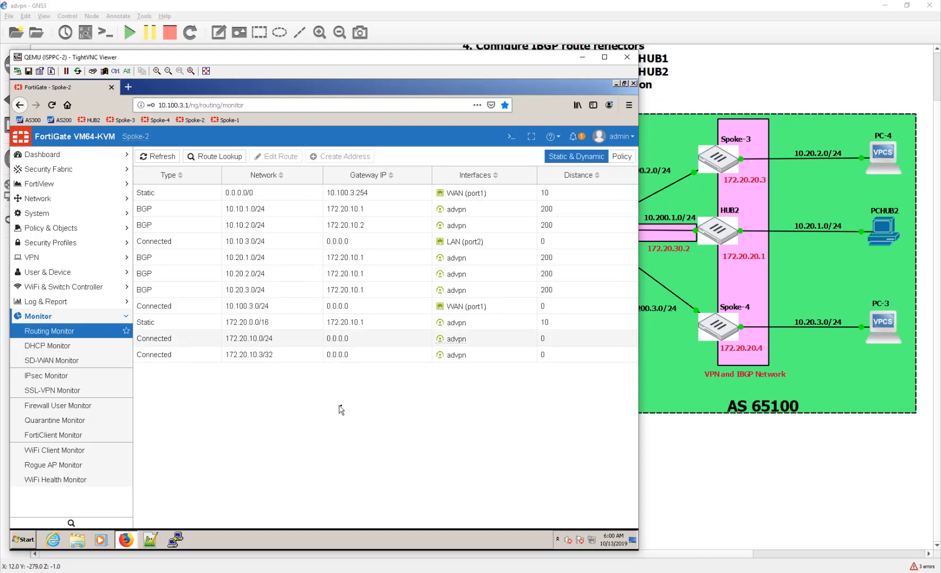
{"action": "left_click_drag", "start_coordinate": [312, 69], "coordinate": [403, 70]}
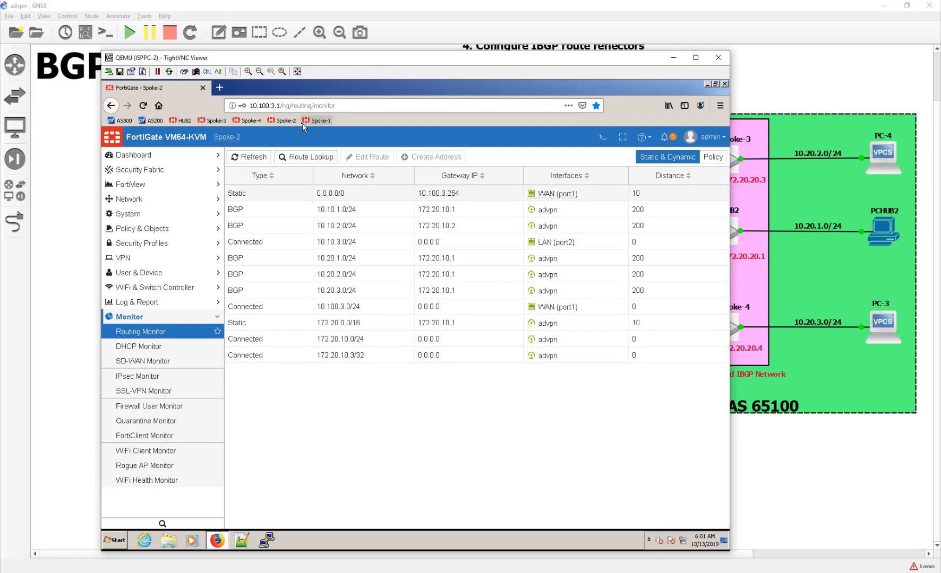
{"action": "left_click_drag", "start_coordinate": [347, 106], "coordinate": [267, 106]}
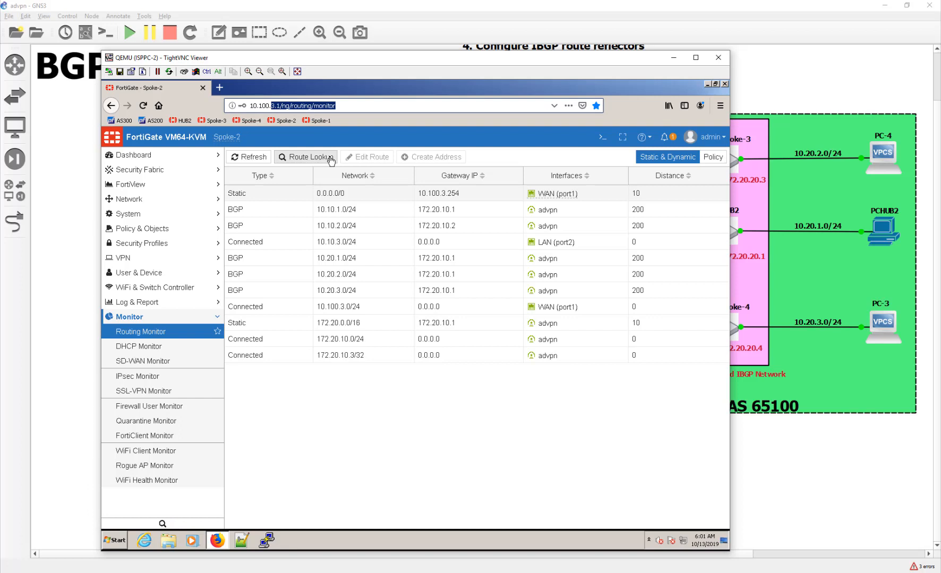
{"action": "type", "text": "1.1/"}
{"action": "key", "text": "Return"}
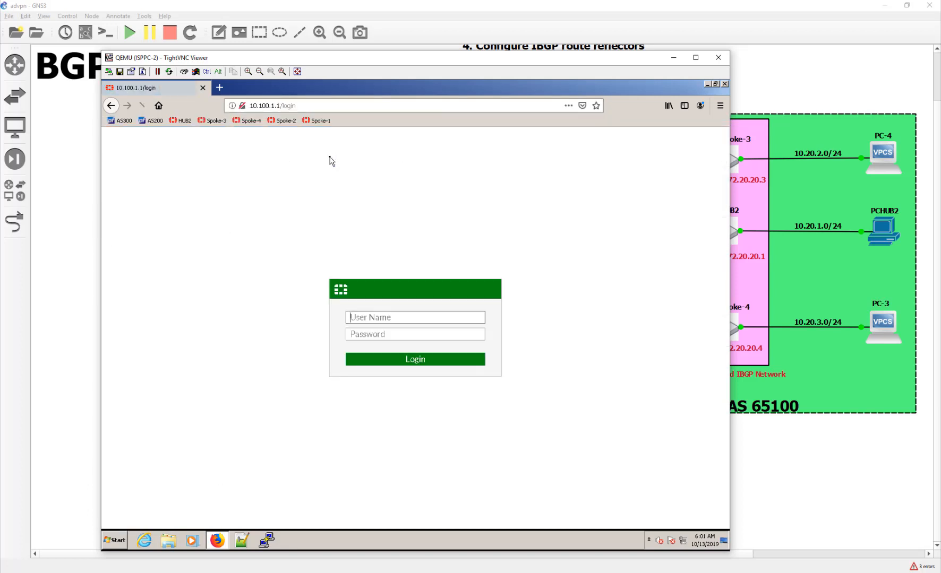
Sign in to HUB1 at 10.100.1.1 as admin and dismiss the save-login prompt
{"action": "type", "text": "admin"}
{"action": "key", "text": "Tab"}
{"action": "type", "text": "••••••••"}
{"action": "key", "text": "Return"}
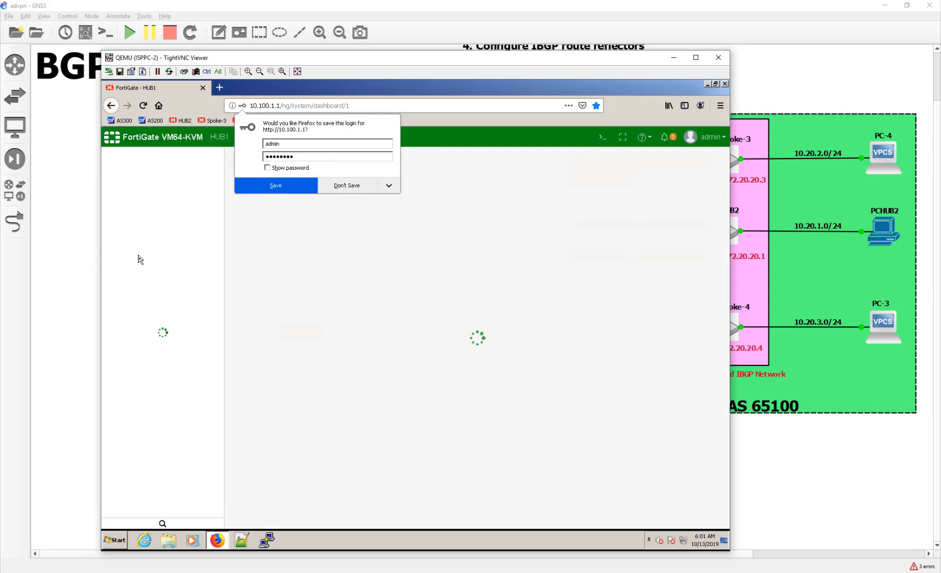
{"action": "left_click", "coordinate": [190, 212]}
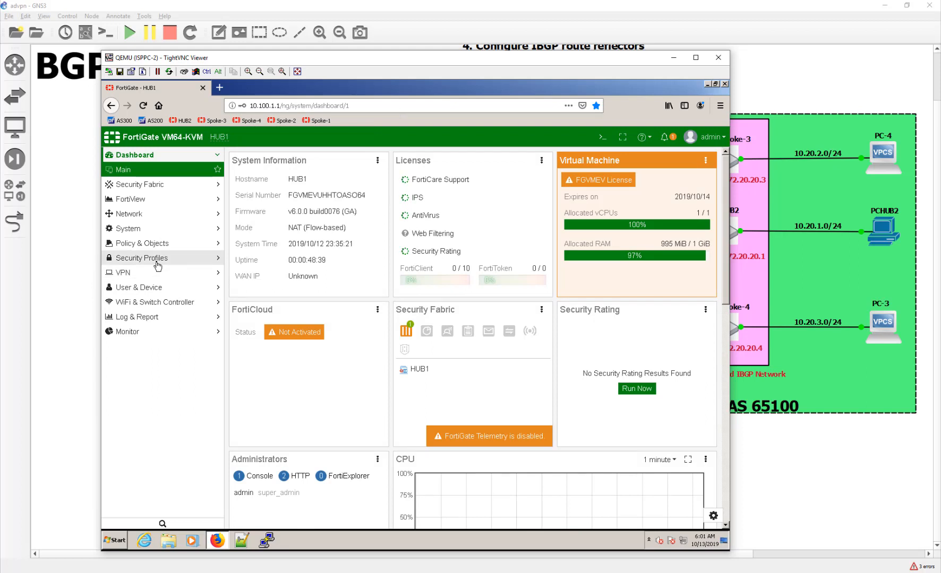
Open HUB1's IPsec Monitor and inspect the ToHub2, advpn_0 and advpn_1 tunnels
{"action": "left_click", "coordinate": [142, 332]}
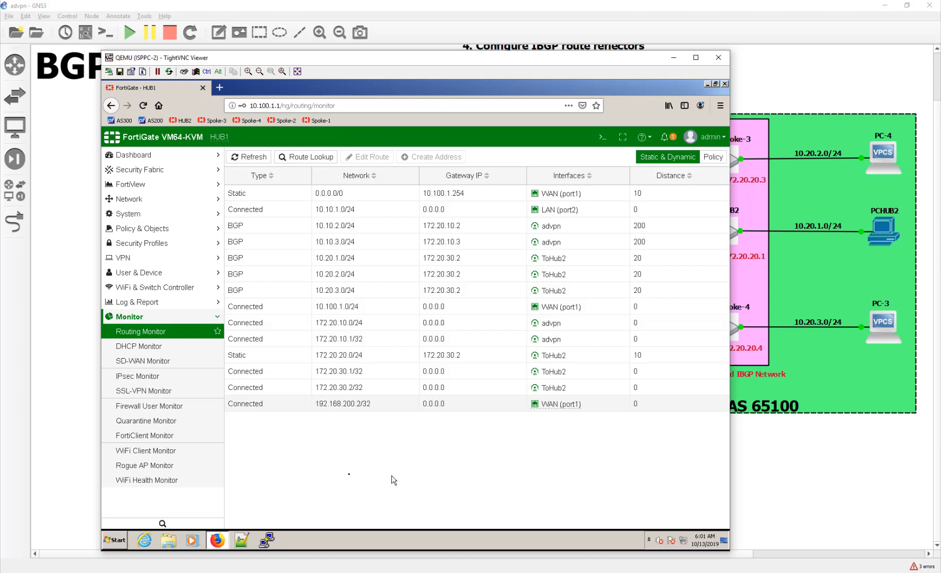
{"action": "left_click", "coordinate": [154, 376]}
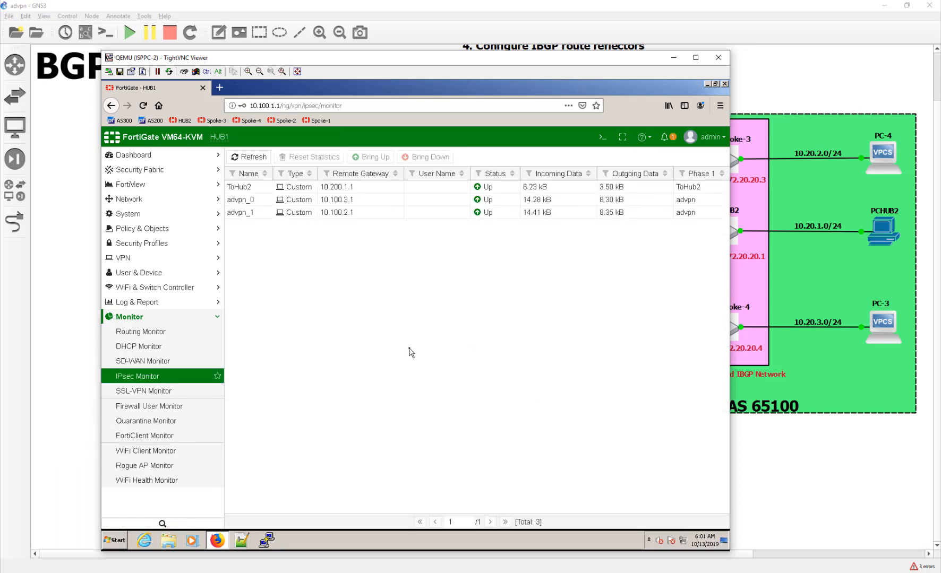
{"action": "left_click", "coordinate": [264, 190]}
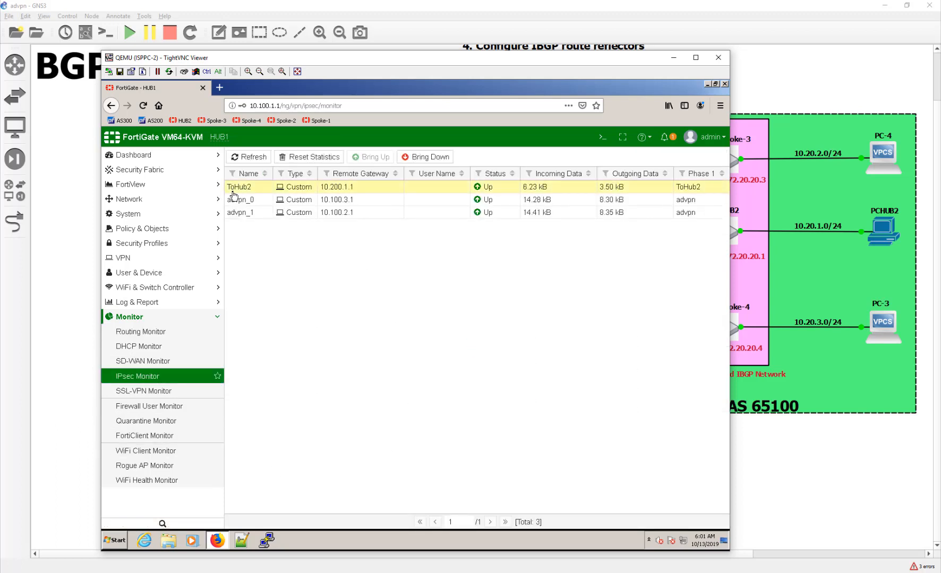
{"action": "left_click", "coordinate": [264, 200]}
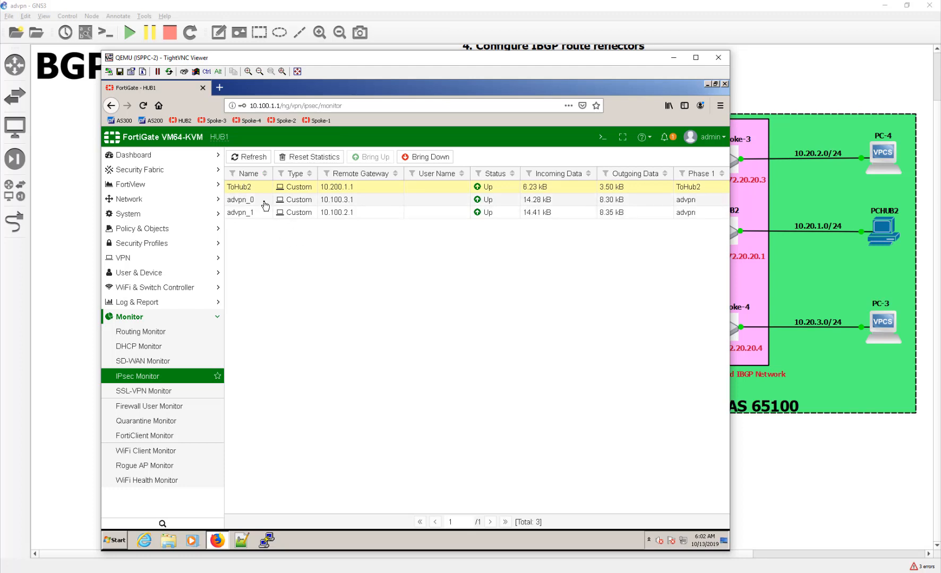
{"action": "left_click", "coordinate": [265, 214]}
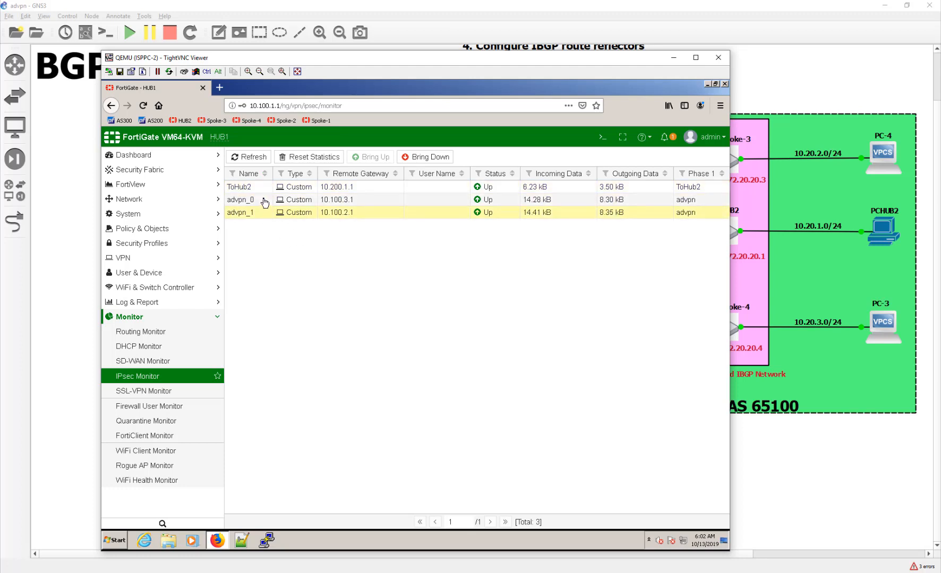
{"action": "left_click", "coordinate": [266, 202]}
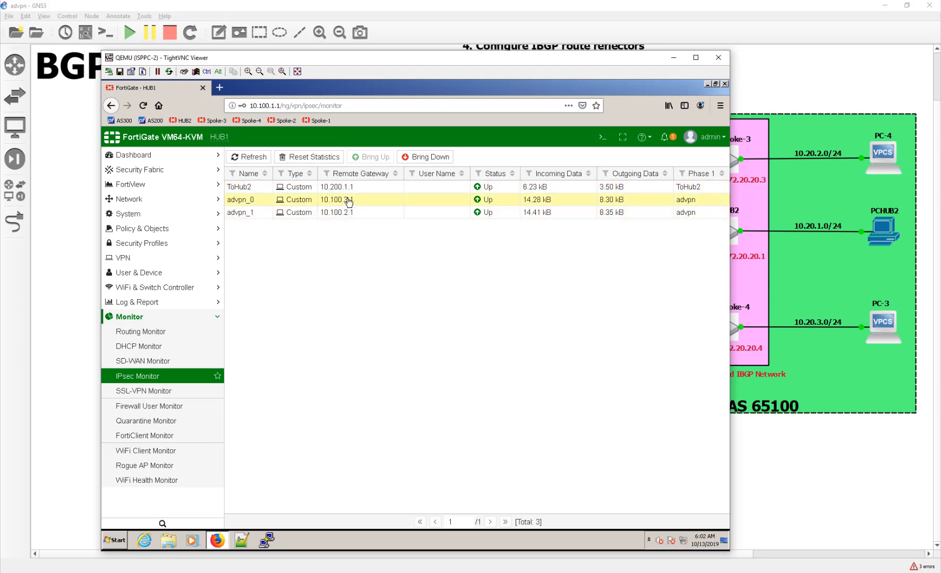
{"action": "left_click_drag", "start_coordinate": [353, 61], "coordinate": [623, 55]}
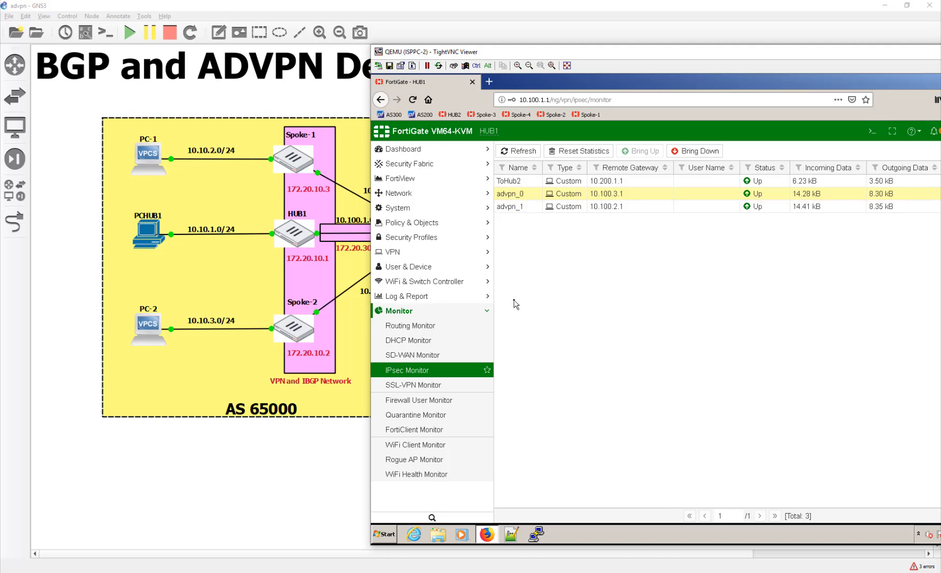
Open PC-1's PuTTY console and change its font to Consolas 20-point
{"action": "double_click", "coordinate": [141, 151]}
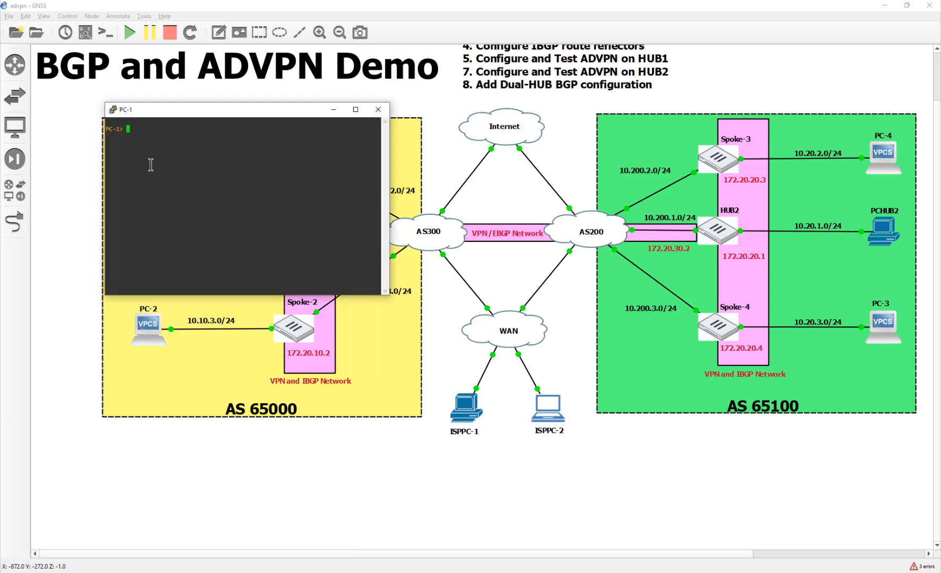
{"action": "left_click_drag", "start_coordinate": [180, 114], "coordinate": [421, 107]}
{"action": "left_click", "coordinate": [355, 103]}
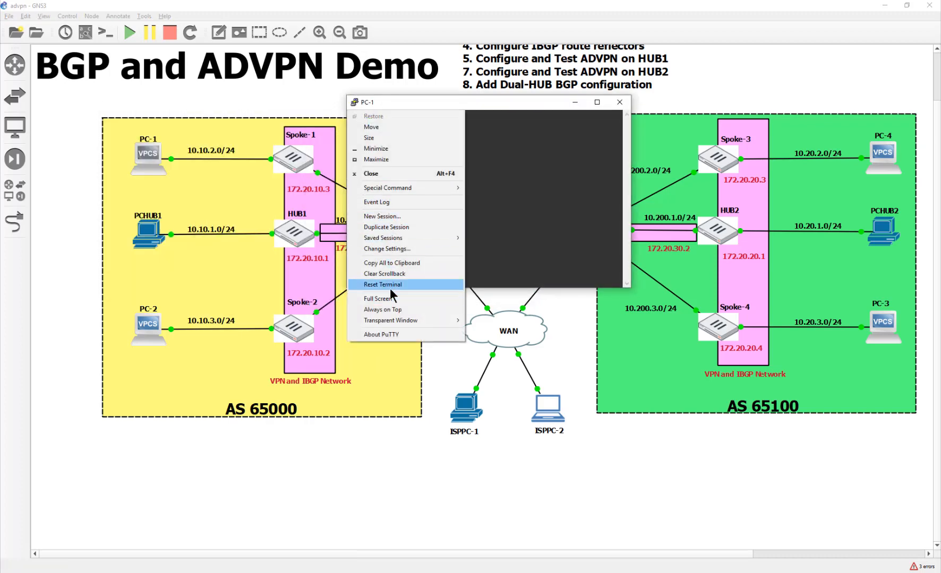
{"action": "left_click", "coordinate": [394, 249]}
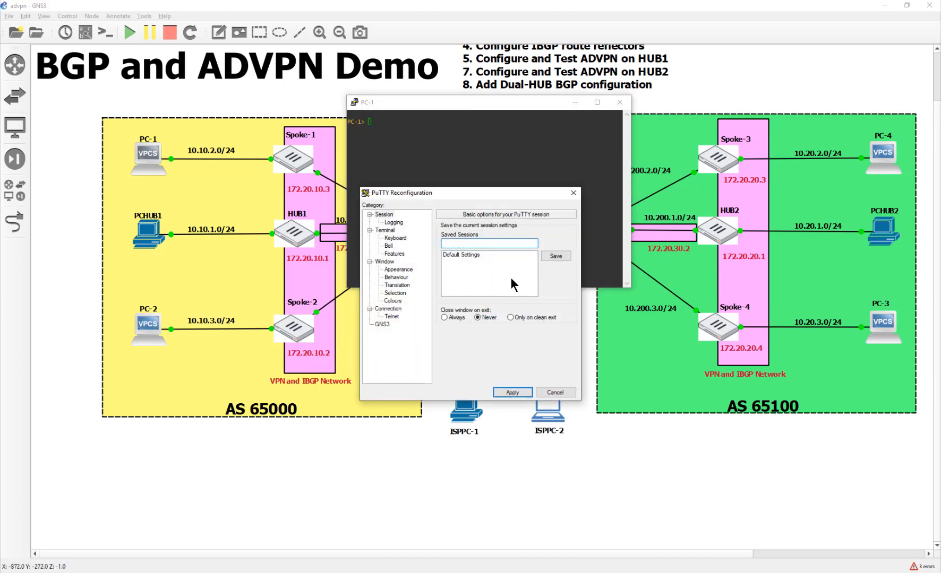
{"action": "left_click", "coordinate": [402, 270]}
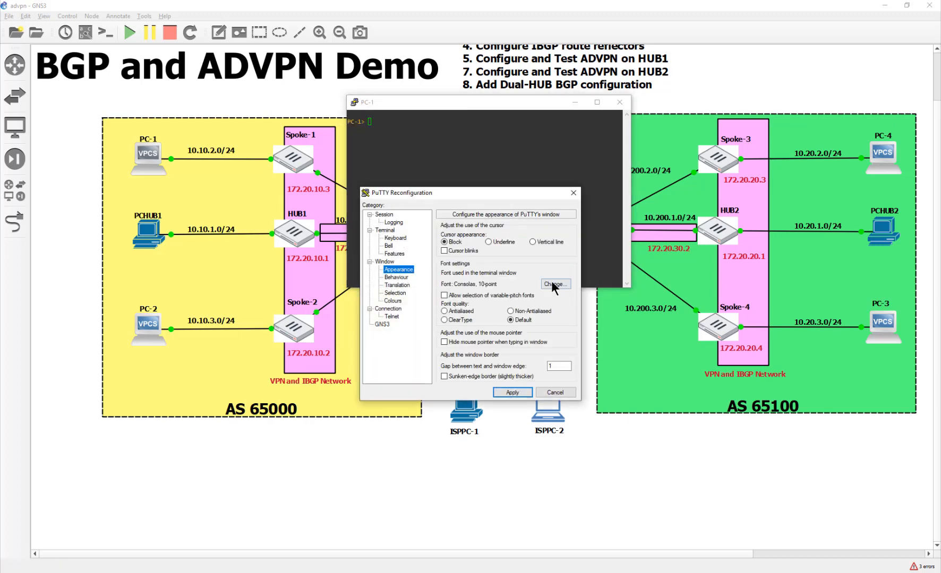
{"action": "left_click", "coordinate": [551, 280]}
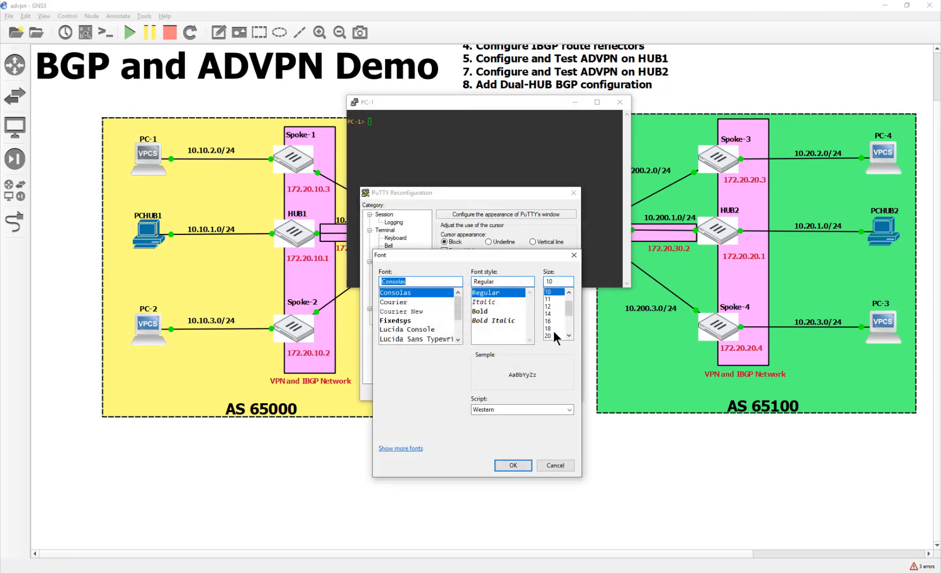
{"action": "left_click", "coordinate": [550, 336]}
{"action": "left_click", "coordinate": [513, 465]}
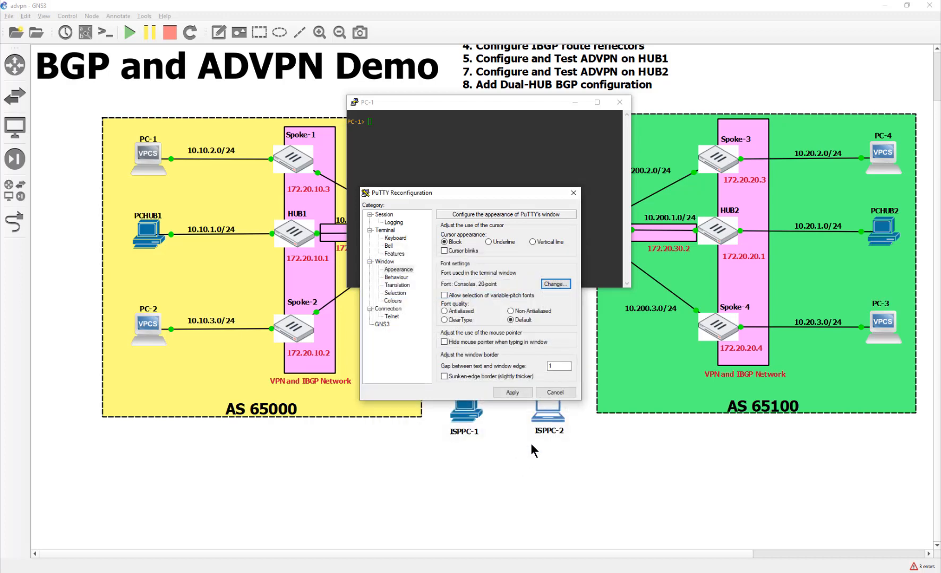
{"action": "left_click", "coordinate": [518, 394]}
{"action": "left_click_drag", "start_coordinate": [444, 105], "coordinate": [249, 99]}
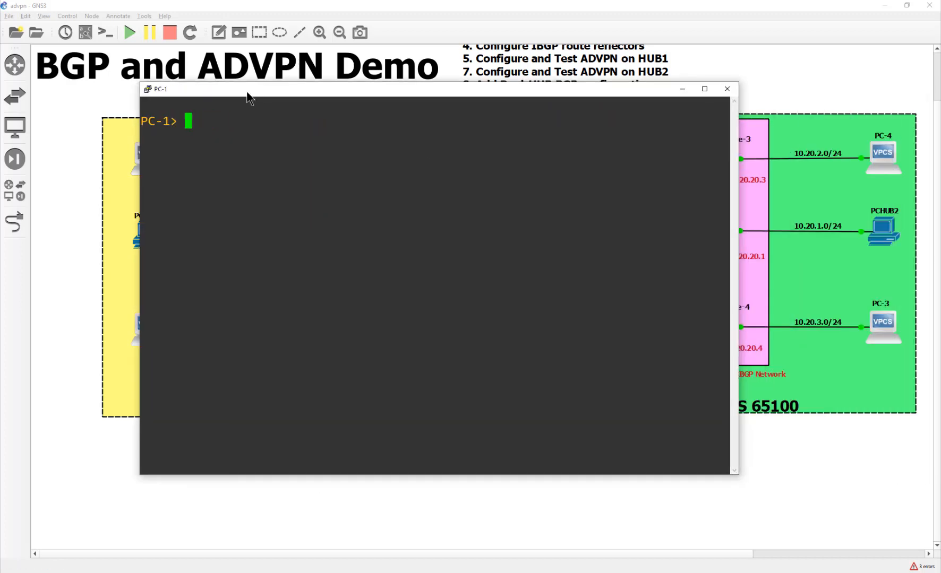
Run show ip on PC-1, confirming its address 10.10.2.1/24
{"action": "type", "text": "show ip"}
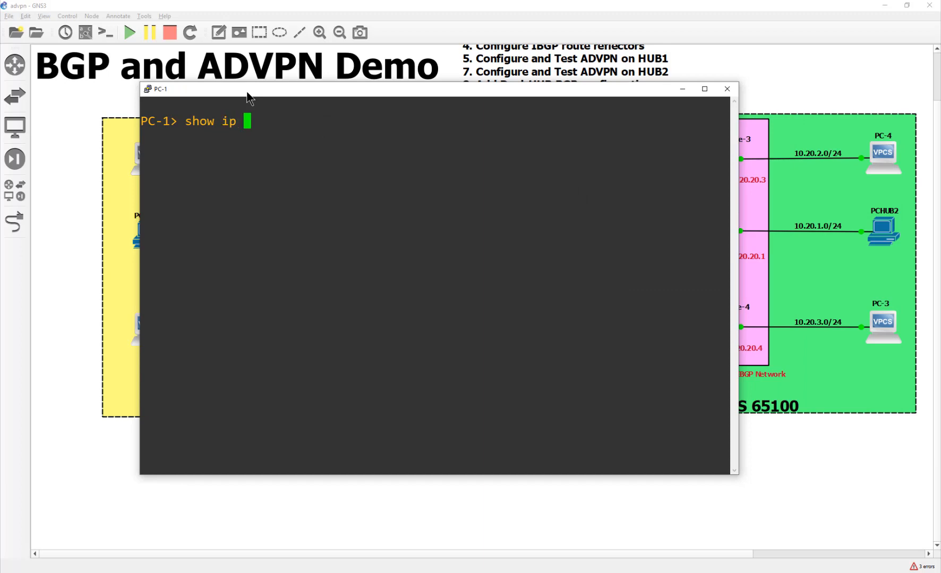
{"action": "key", "text": "Return"}
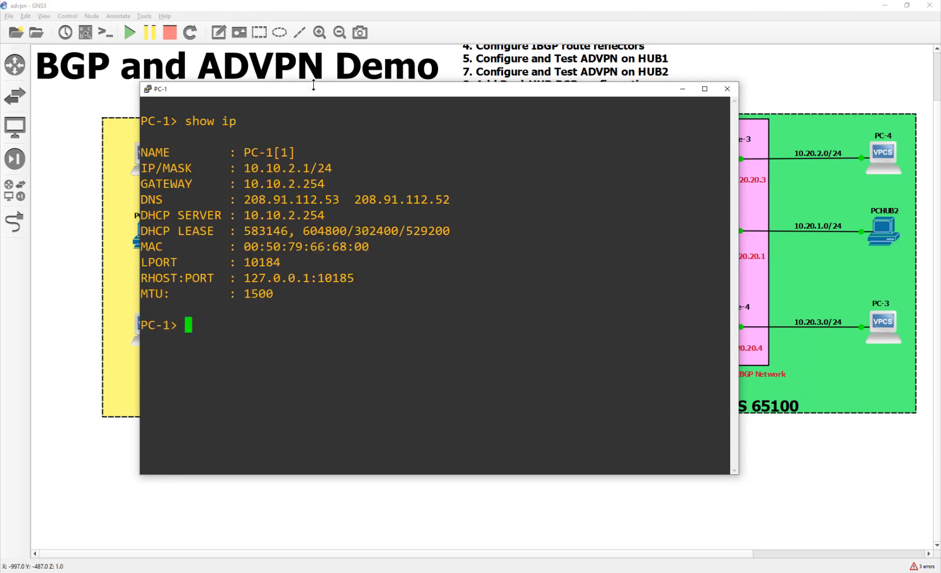
{"action": "left_click_drag", "start_coordinate": [315, 94], "coordinate": [440, 317]}
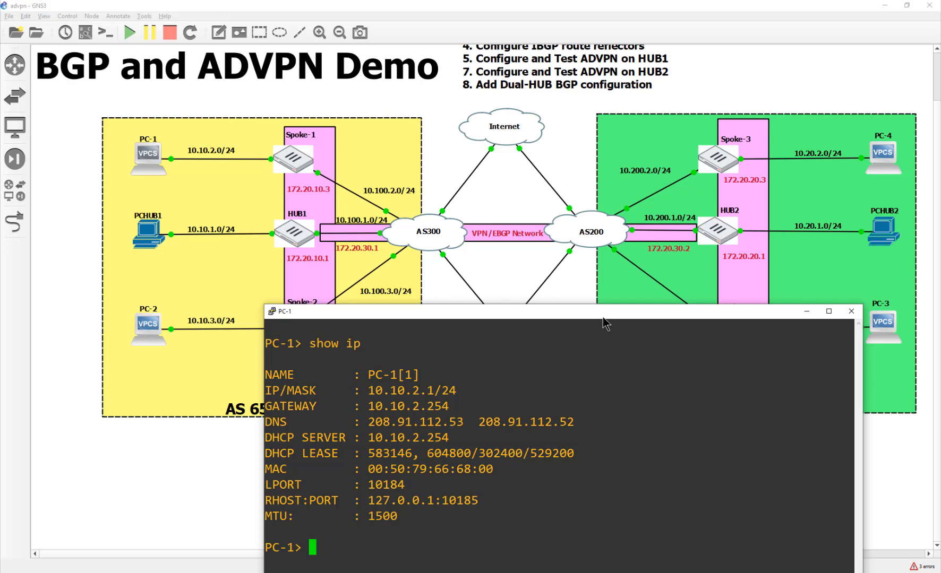
{"action": "left_click_drag", "start_coordinate": [603, 317], "coordinate": [607, 136]}
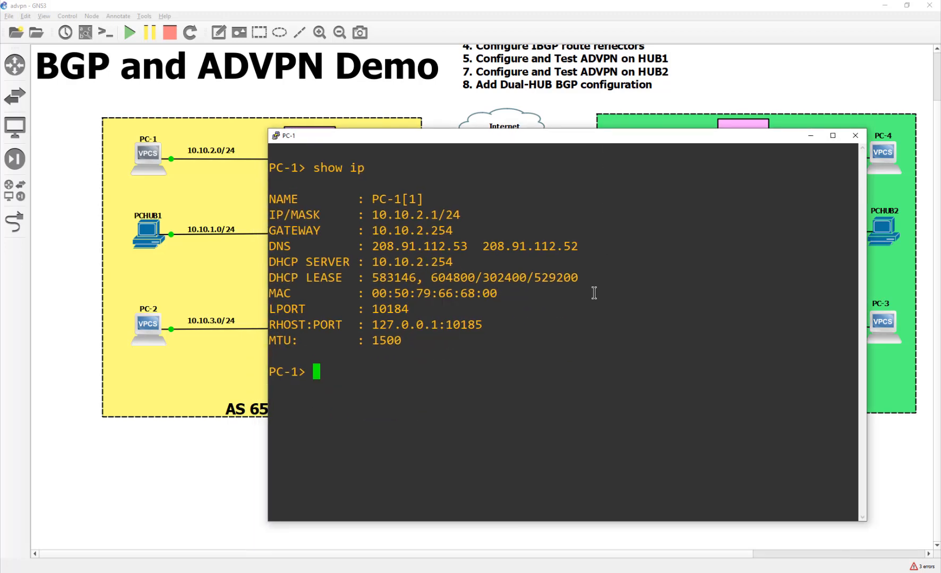
Ping 10.20.1.254 from PC-1, getting five replies at ttl=253
{"action": "key", "text": "Up"}
{"action": "key", "text": "Up"}
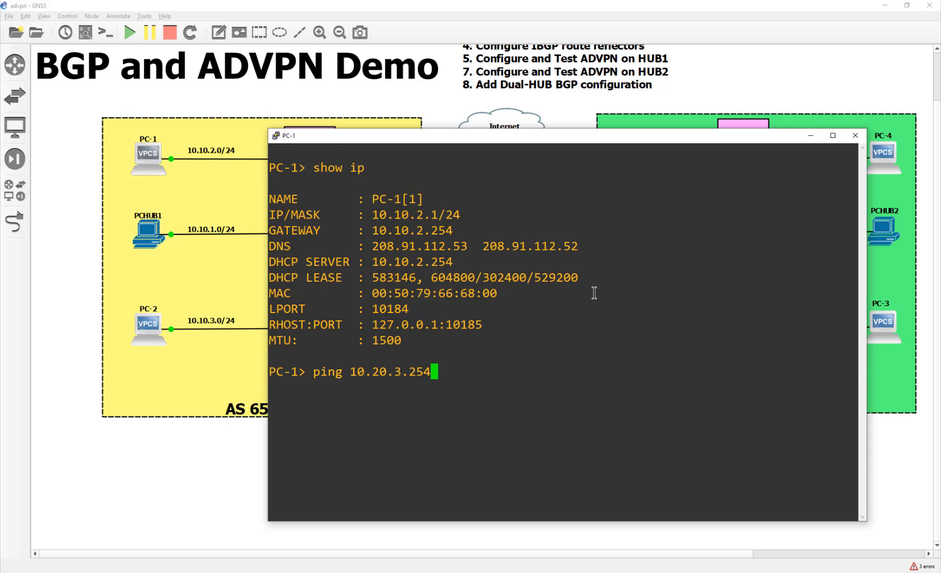
{"action": "key", "text": "BackSpace"}
{"action": "key", "text": "BackSpace"}
{"action": "key", "text": "BackSpace"}
{"action": "key", "text": "BackSpace"}
{"action": "key", "text": "BackSpace"}
{"action": "type", "text": "1,"}
{"action": "key", "text": "BackSpace"}
{"action": "type", "text": ".254"}
{"action": "key", "text": "Return"}
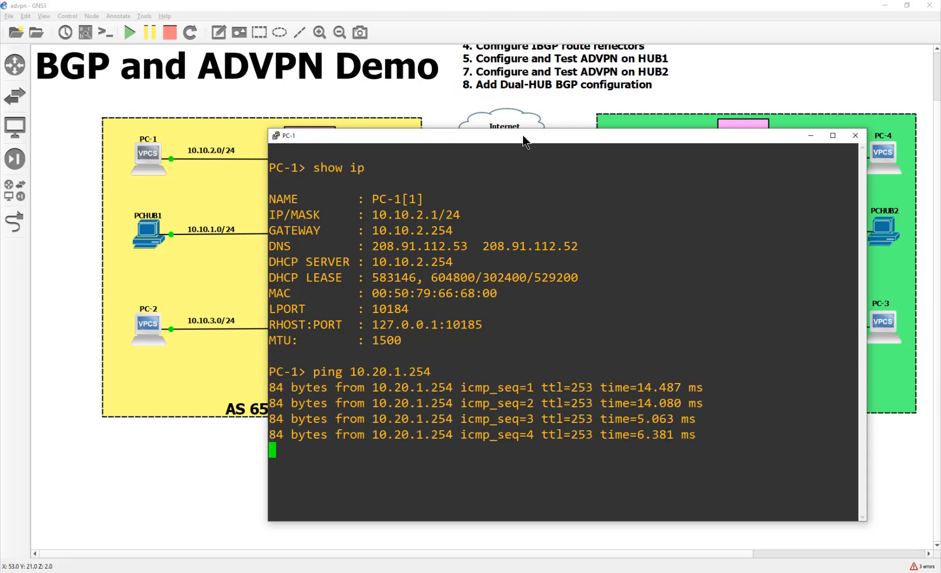
{"action": "left_click_drag", "start_coordinate": [524, 135], "coordinate": [471, 311]}
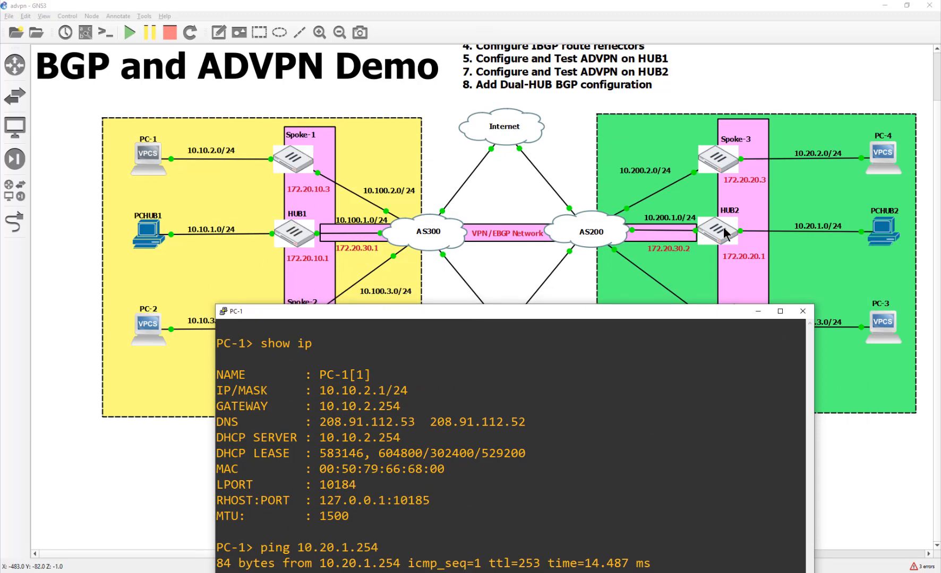
{"action": "left_click_drag", "start_coordinate": [591, 315], "coordinate": [464, 119]}
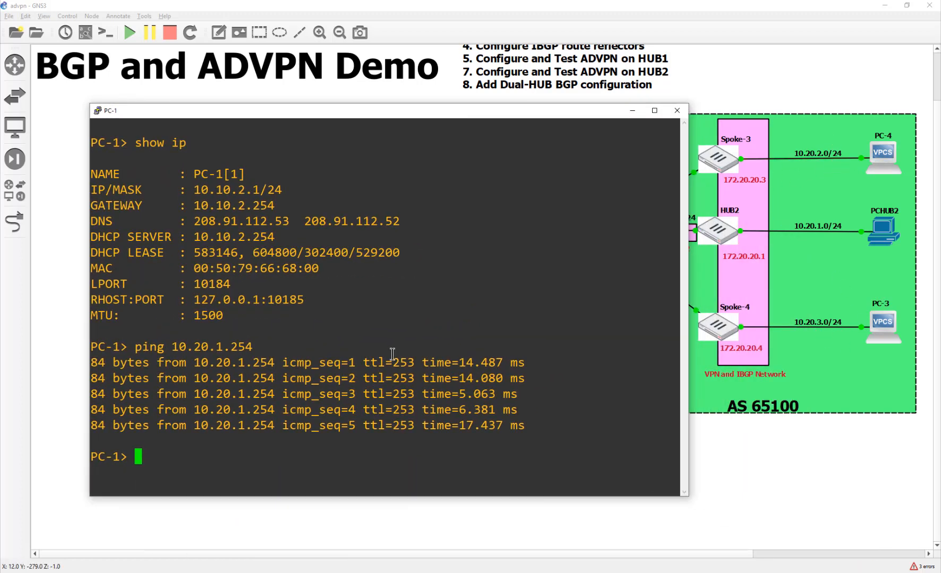
Ping 10.20.2.254 from PC-1 and highlight the first reply and the timeout line
{"action": "type", "text": "ping "}
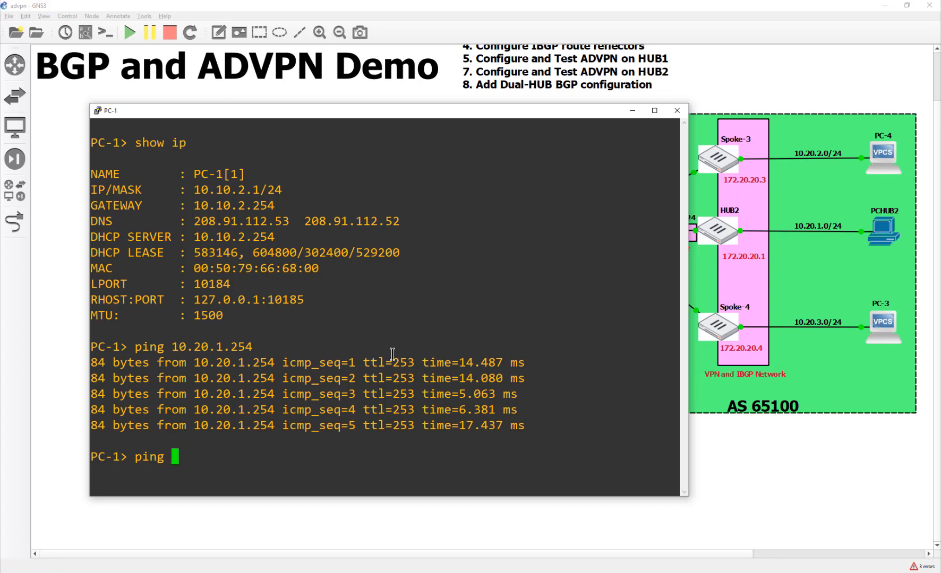
{"action": "type", "text": "10.20.2.254"}
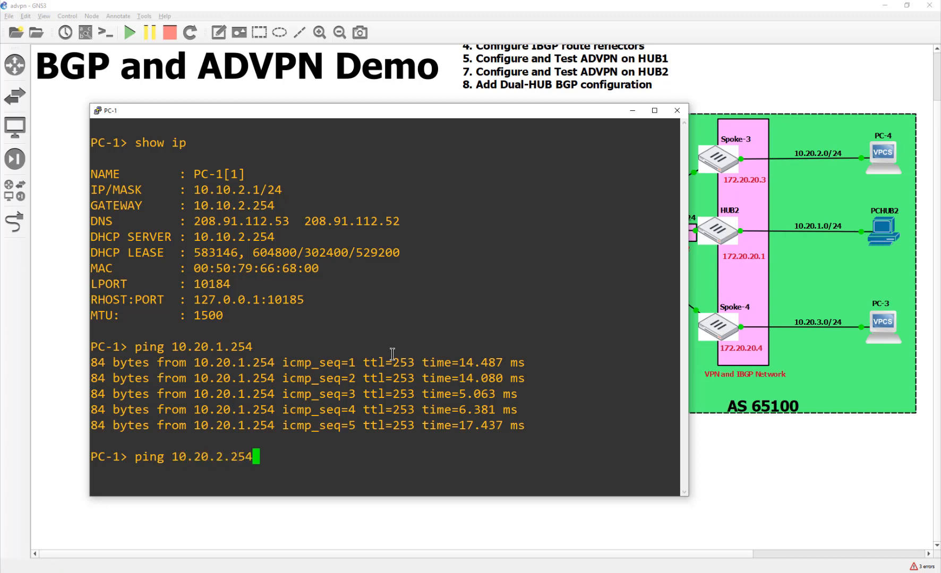
{"action": "key", "text": "Return"}
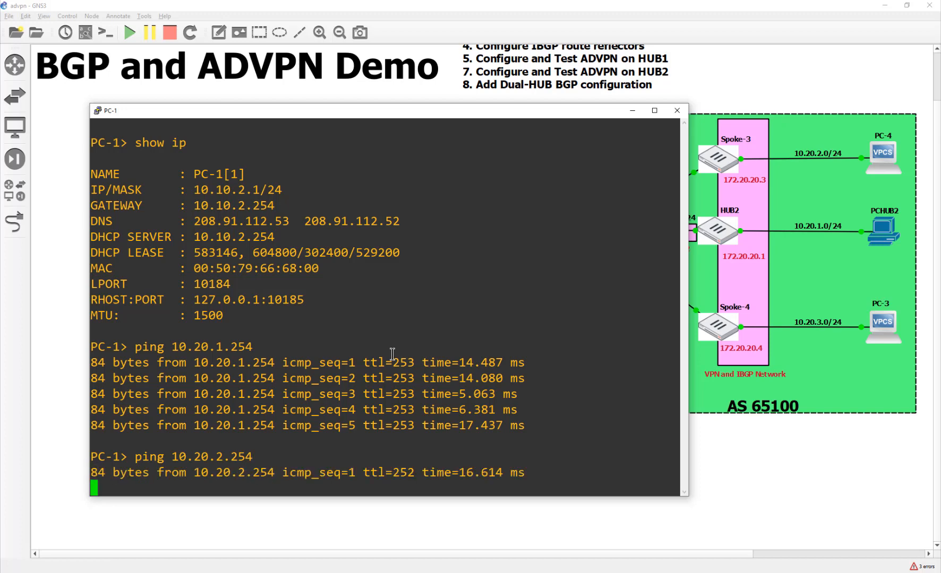
{"action": "left_click_drag", "start_coordinate": [457, 111], "coordinate": [496, 73]}
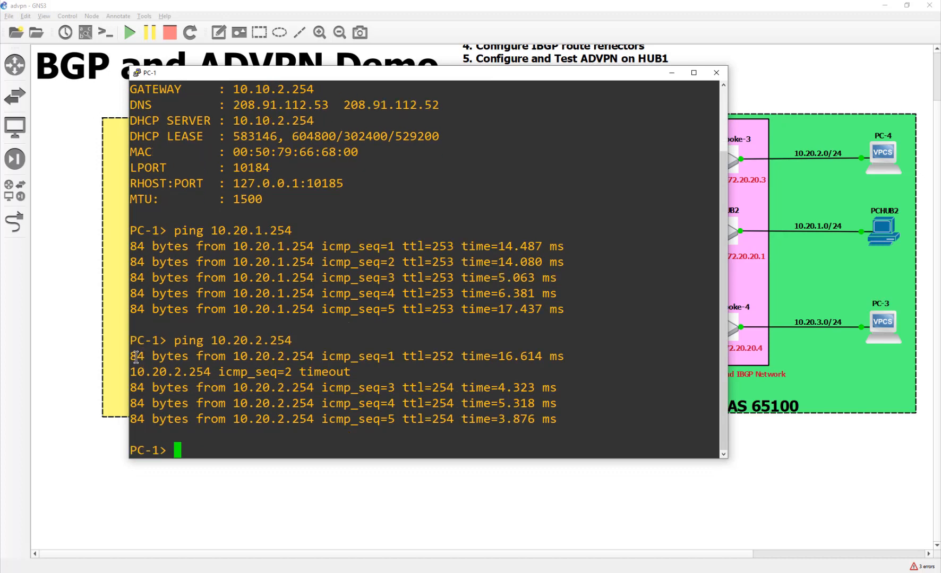
{"action": "left_click_drag", "start_coordinate": [136, 357], "coordinate": [561, 357]}
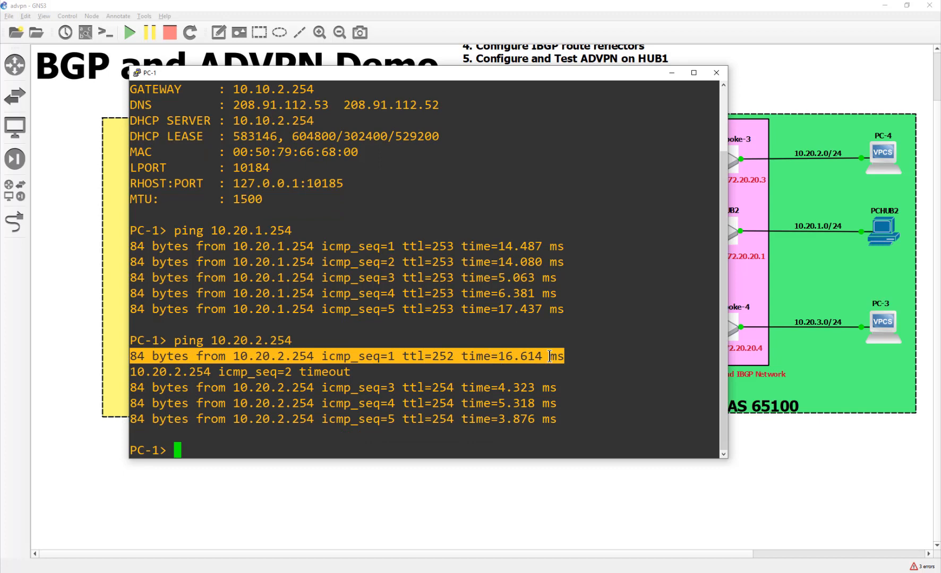
{"action": "left_click_drag", "start_coordinate": [133, 373], "coordinate": [350, 372]}
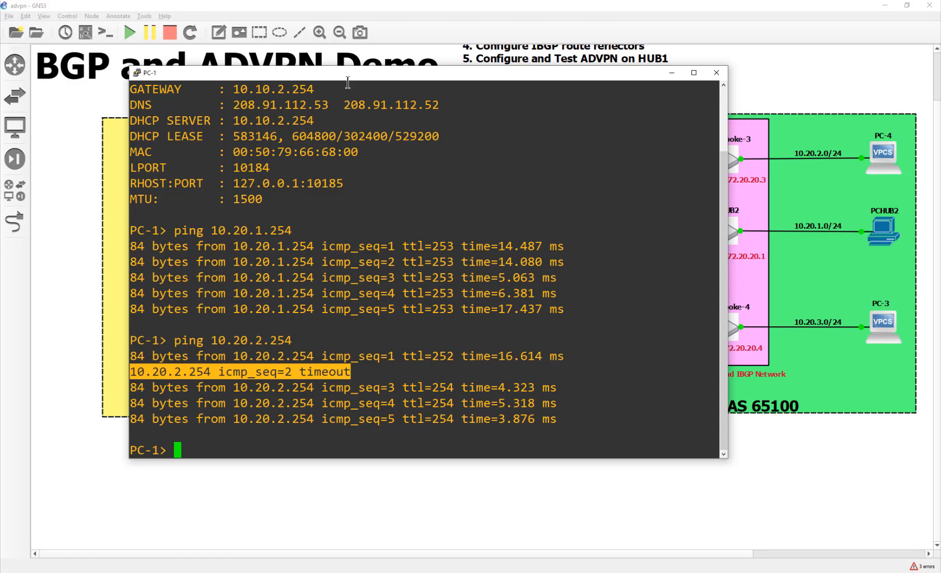
Highlight the later ping reply times, then bring the GNS3 topology diagram back to front
{"action": "left_click_drag", "start_coordinate": [350, 74], "coordinate": [426, 346]}
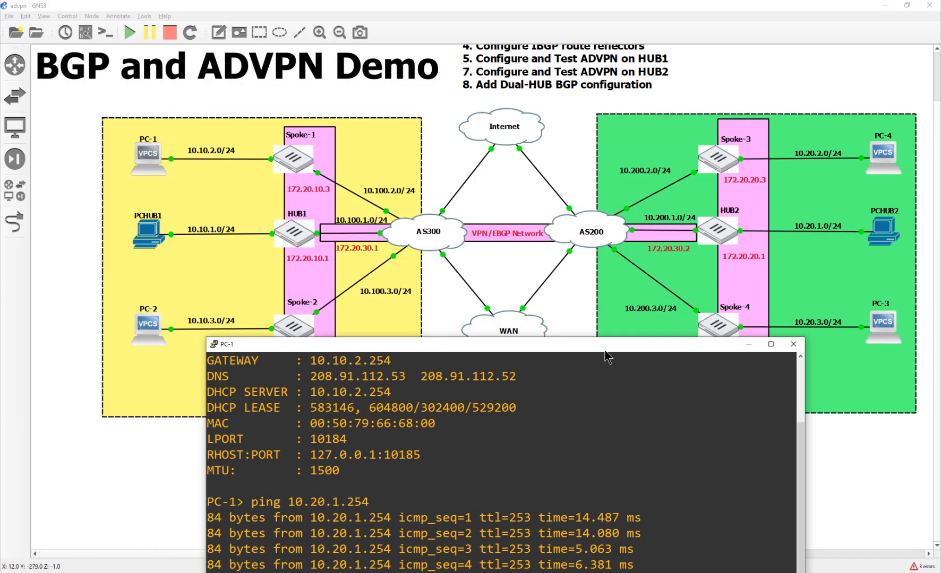
{"action": "left_click_drag", "start_coordinate": [603, 344], "coordinate": [587, 300]}
{"action": "left_click_drag", "start_coordinate": [543, 206], "coordinate": [537, 134]}
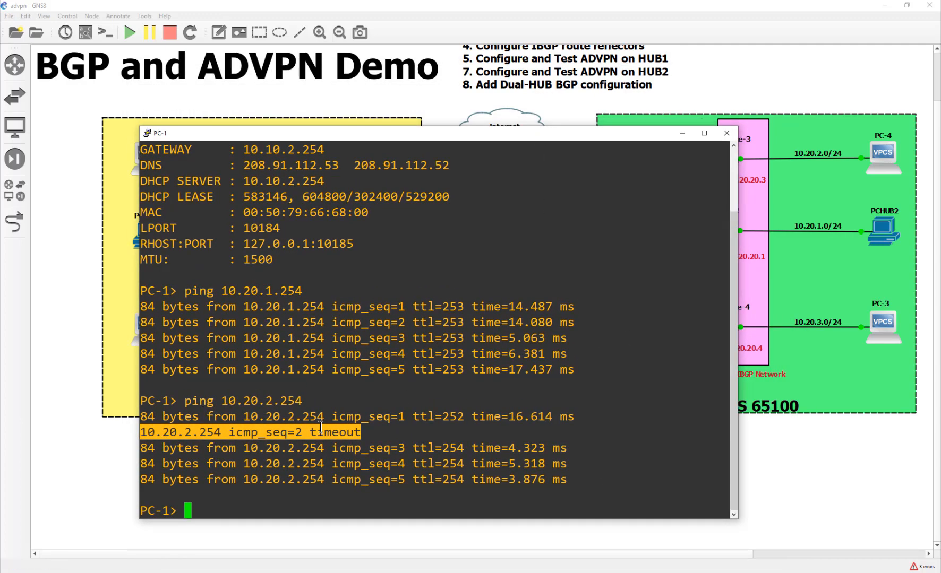
{"action": "left_click_drag", "start_coordinate": [510, 449], "coordinate": [573, 465]}
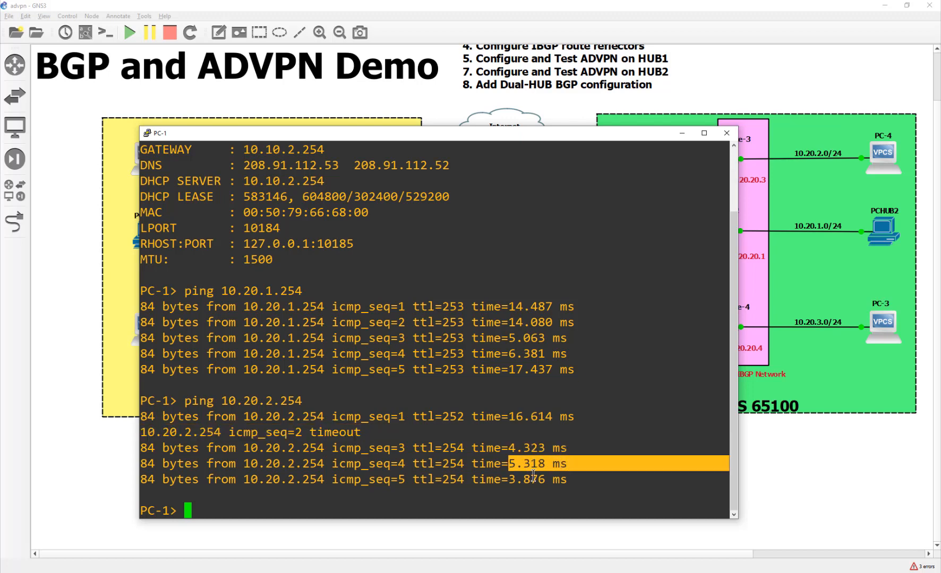
{"action": "left_click_drag", "start_coordinate": [514, 478], "coordinate": [588, 479]}
{"action": "left_click", "coordinate": [588, 478]}
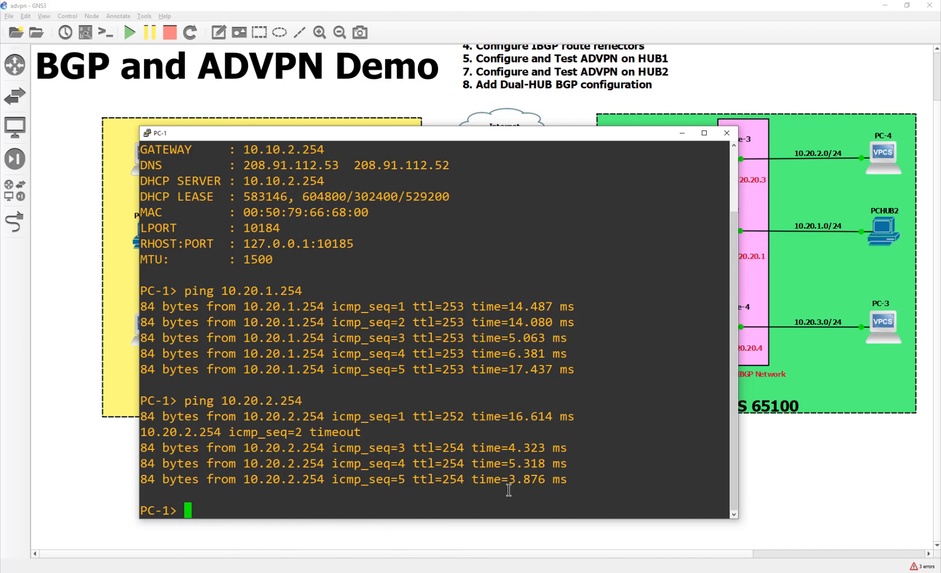
{"action": "left_click", "coordinate": [885, 327]}
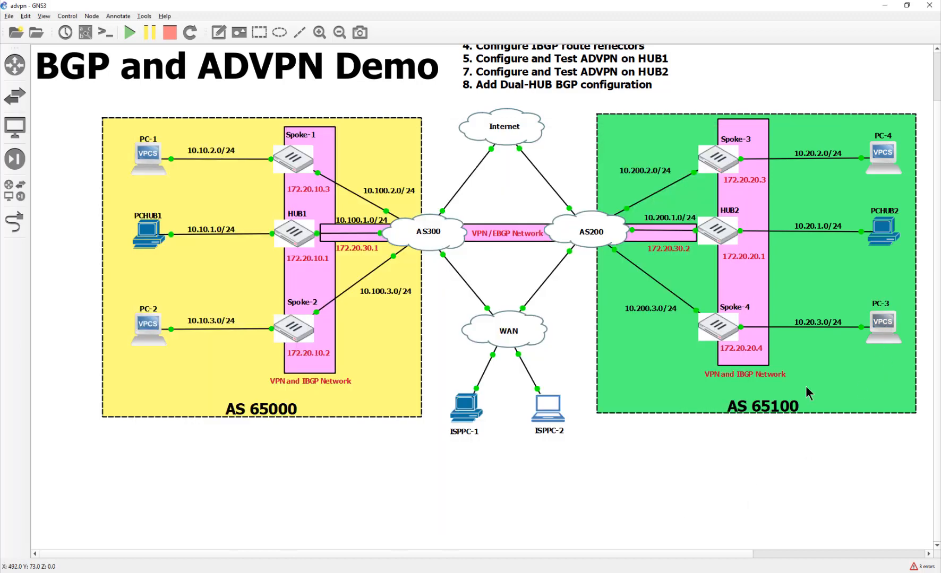
Open PC-3's console and run show ip, listing 10.20.3.1/24
{"action": "double_click", "coordinate": [883, 325]}
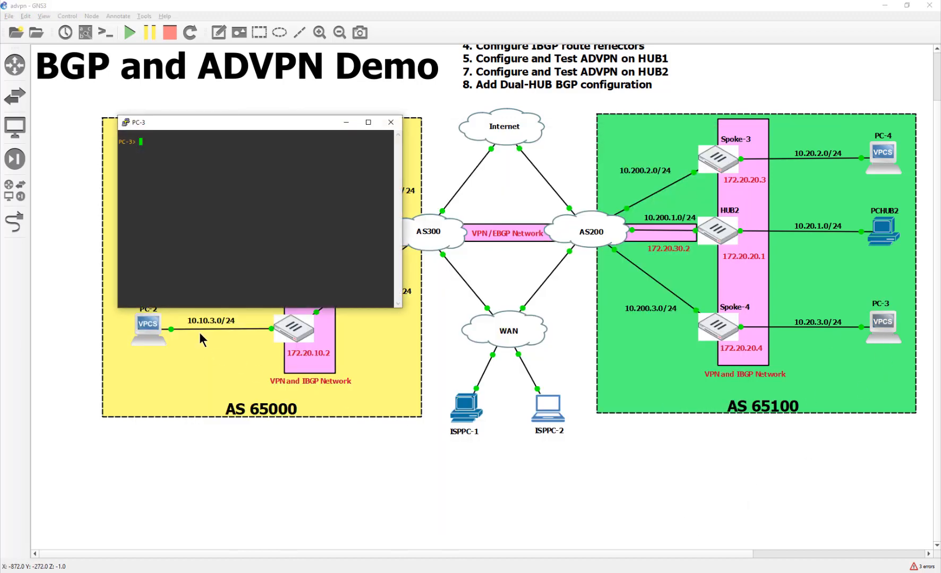
{"action": "left_click_drag", "start_coordinate": [228, 123], "coordinate": [353, 54]}
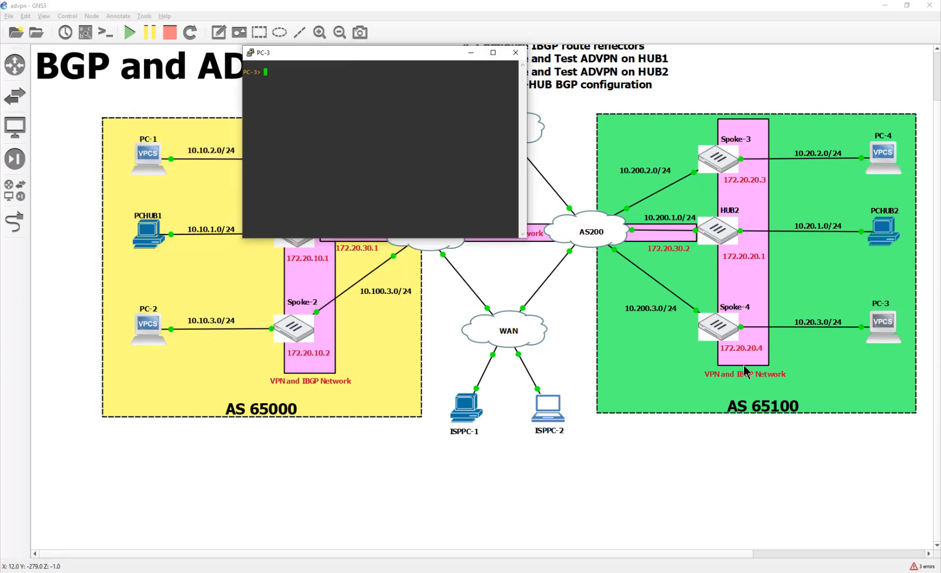
{"action": "left_click_drag", "start_coordinate": [341, 55], "coordinate": [512, 76]}
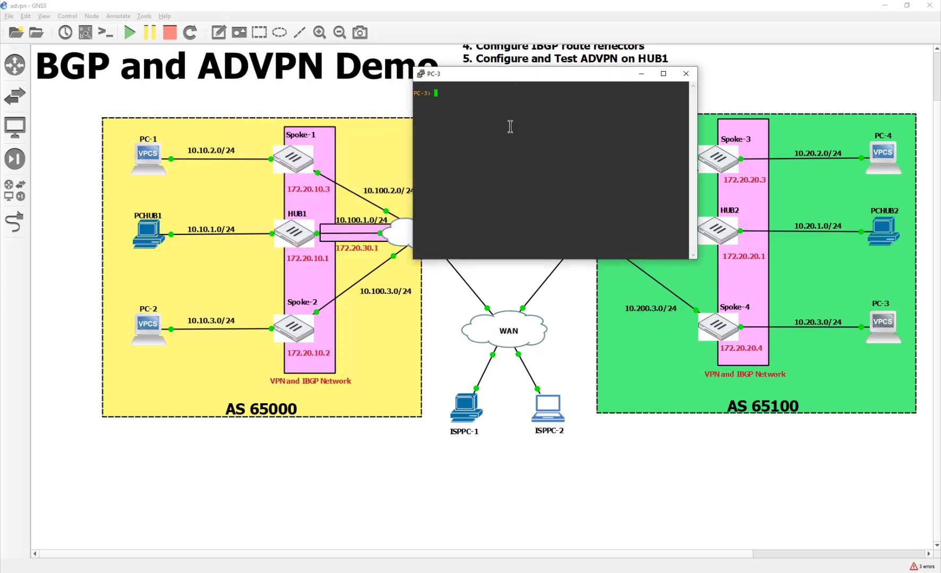
{"action": "type", "text": "show ip"}
{"action": "key", "text": "Return"}
Set the PC-3 PuTTY console font to Consolas 20-point
{"action": "left_click", "coordinate": [422, 73]}
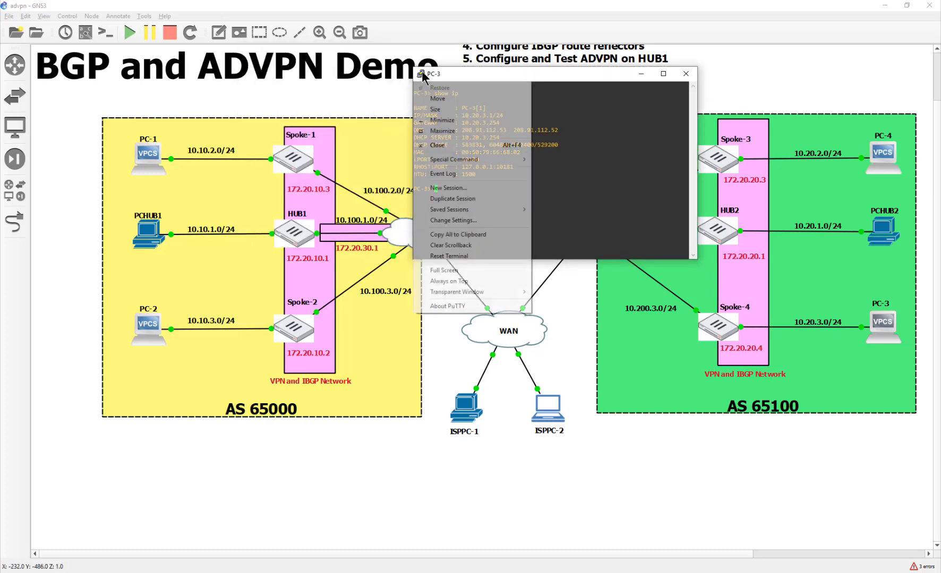
{"action": "left_click", "coordinate": [498, 220]}
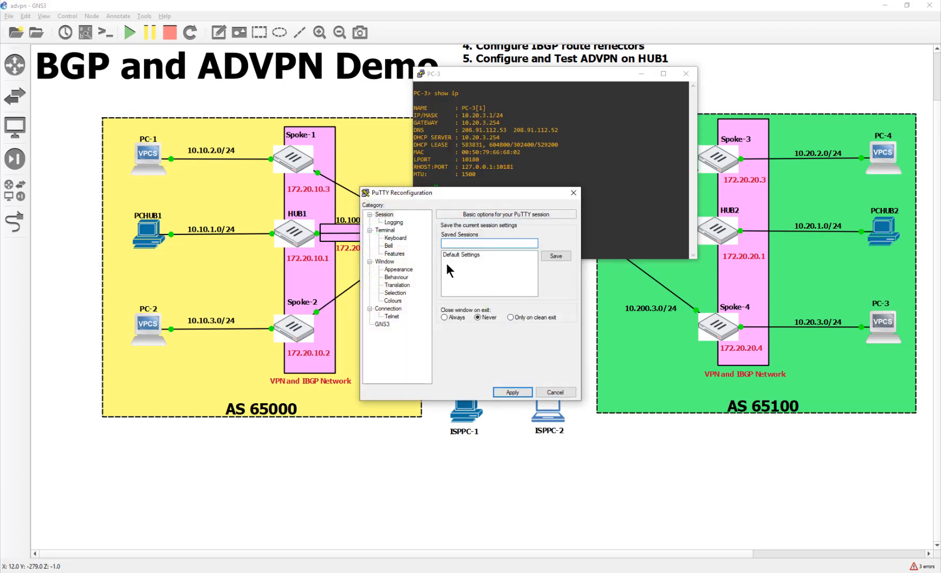
{"action": "left_click", "coordinate": [398, 270]}
{"action": "left_click", "coordinate": [554, 284]}
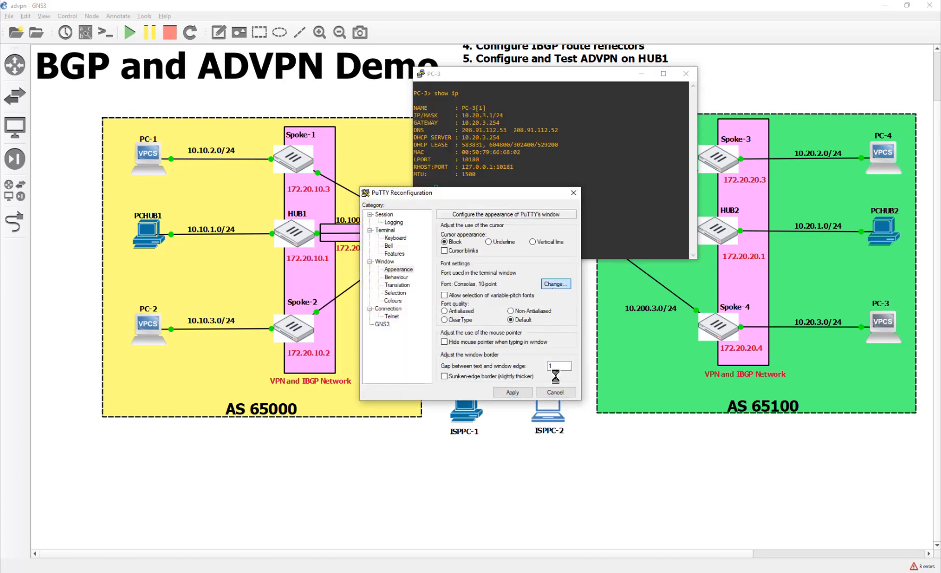
{"action": "left_click", "coordinate": [546, 335]}
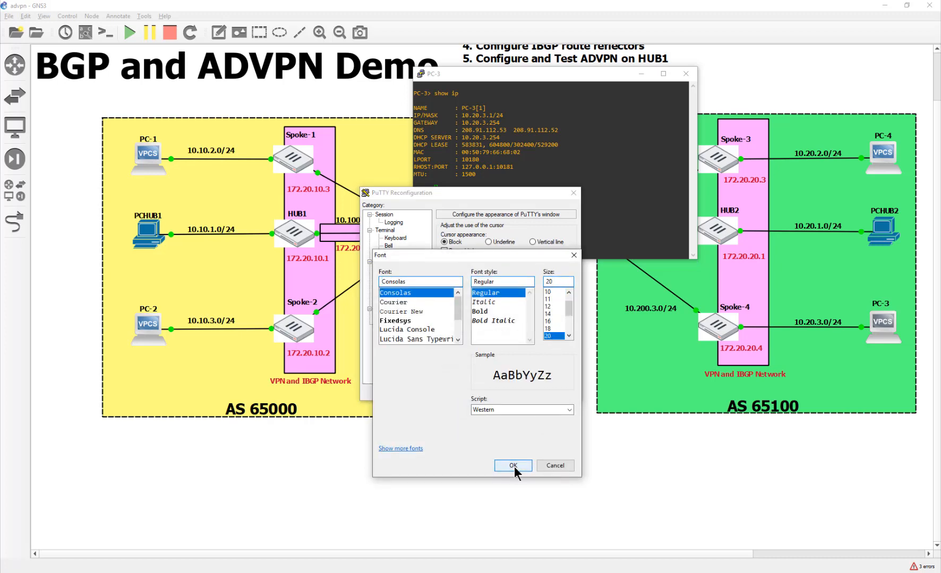
{"action": "left_click", "coordinate": [513, 466]}
{"action": "left_click", "coordinate": [511, 394]}
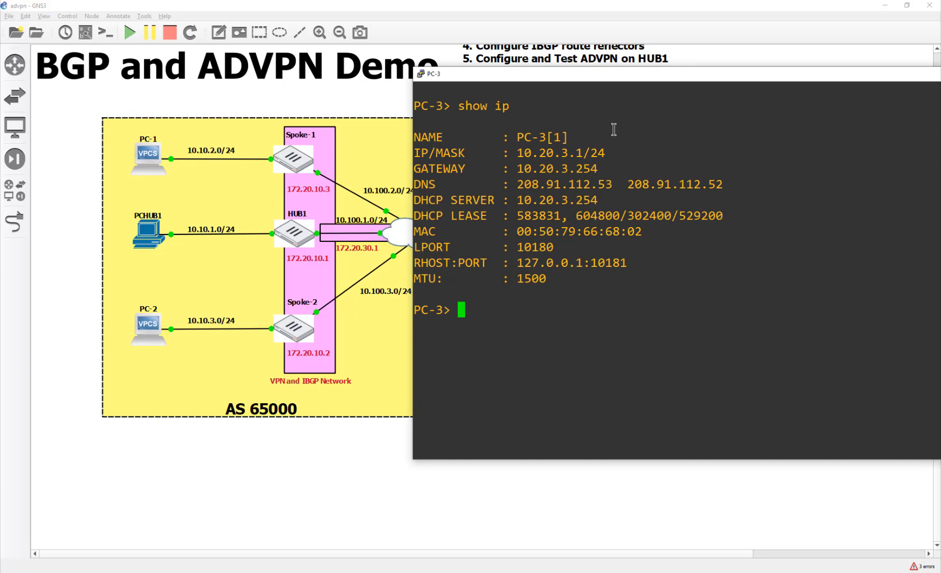
Ping 10.10.3.254 from PC-3 (four replies, one timeout), then minimize the console
{"action": "type", "text": "ping 10.10."}
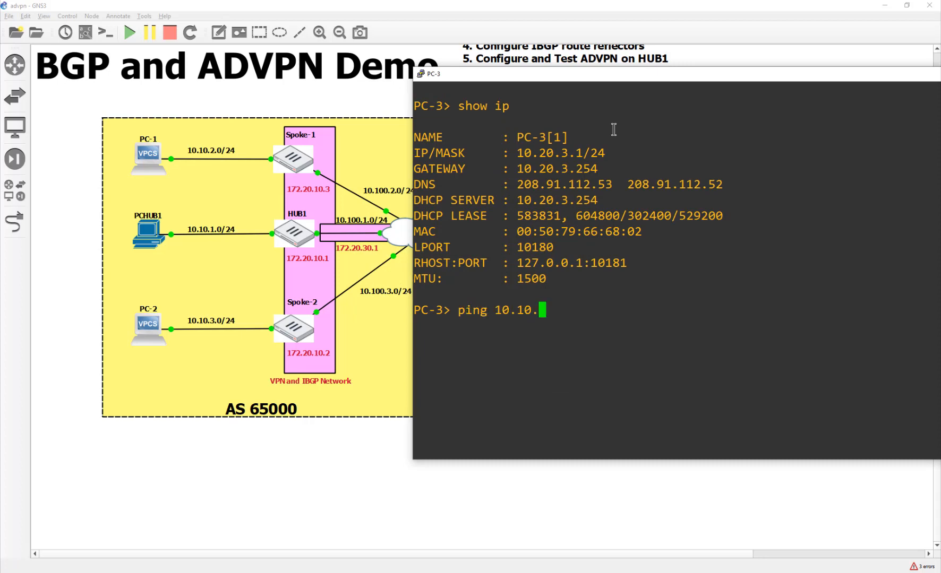
{"action": "type", "text": "3.254"}
{"action": "key", "text": "Return"}
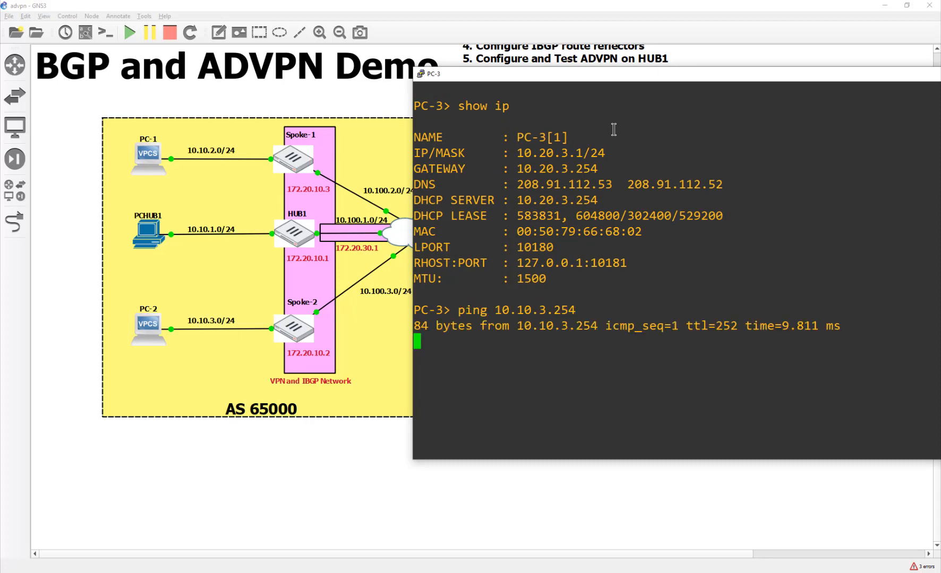
{"action": "left_click_drag", "start_coordinate": [844, 325], "coordinate": [424, 333]}
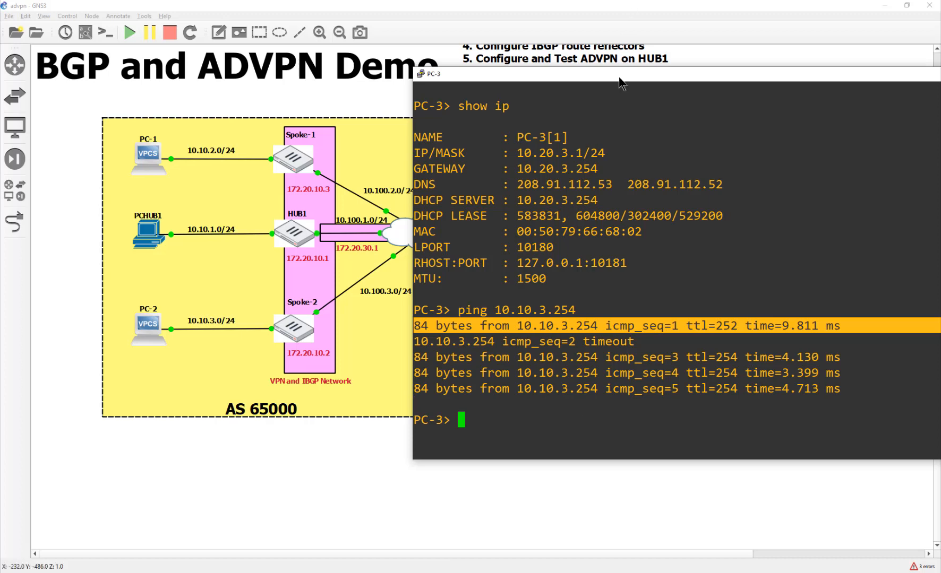
{"action": "left_click_drag", "start_coordinate": [597, 74], "coordinate": [266, 128]}
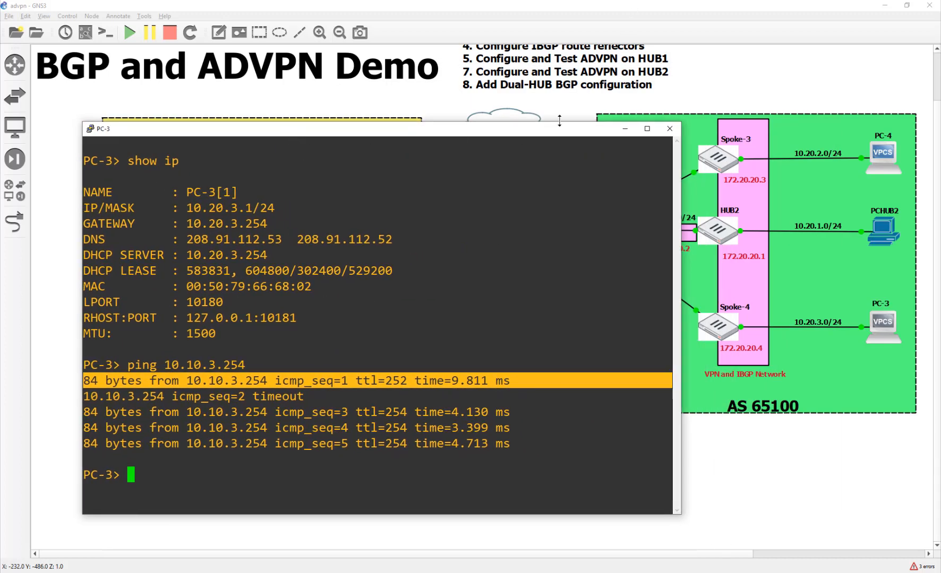
{"action": "left_click", "coordinate": [621, 132]}
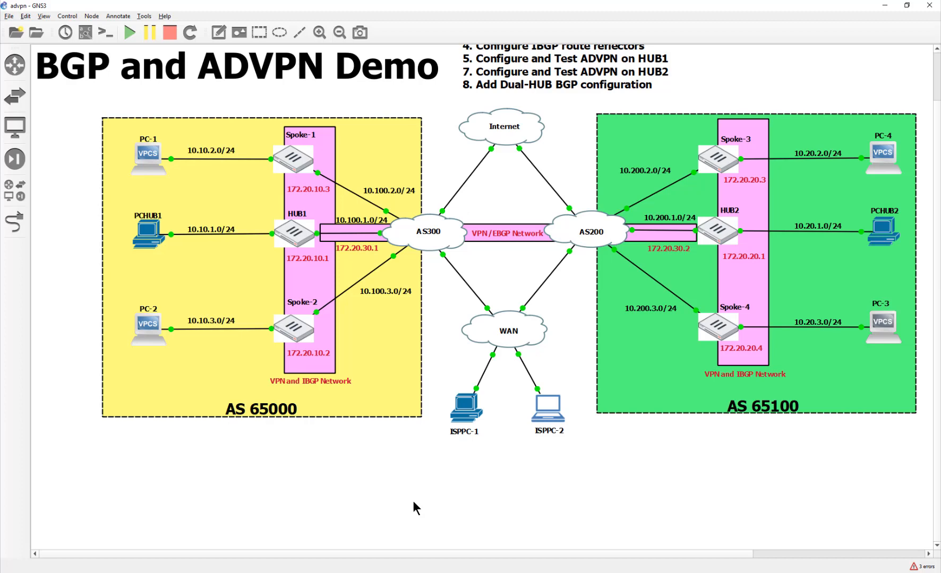
Refresh HUB1's IPsec Monitor tunnel counters on ISPPC-2's desktop
{"action": "scroll", "coordinate": [412, 501], "scroll_direction": "up", "scroll_amount": 3}
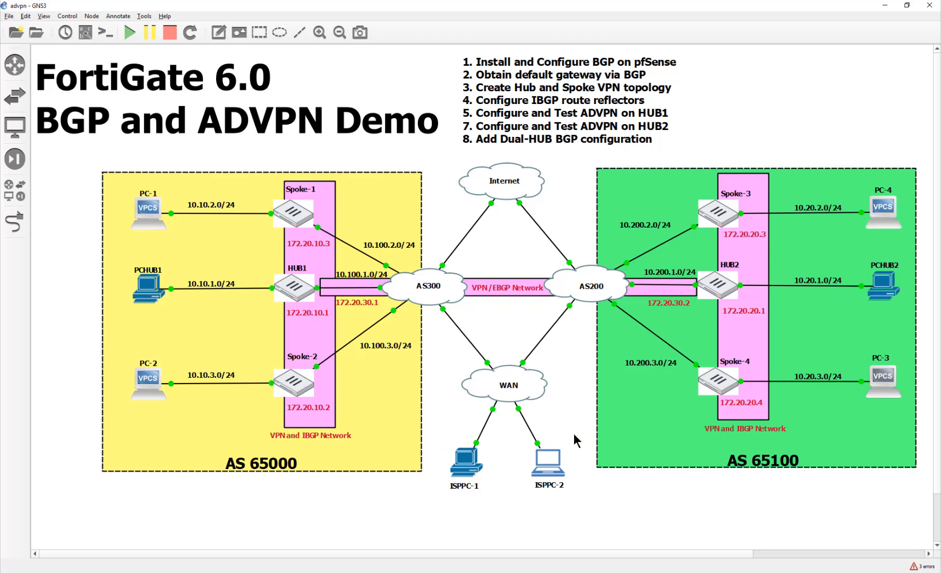
{"action": "double_click", "coordinate": [543, 473]}
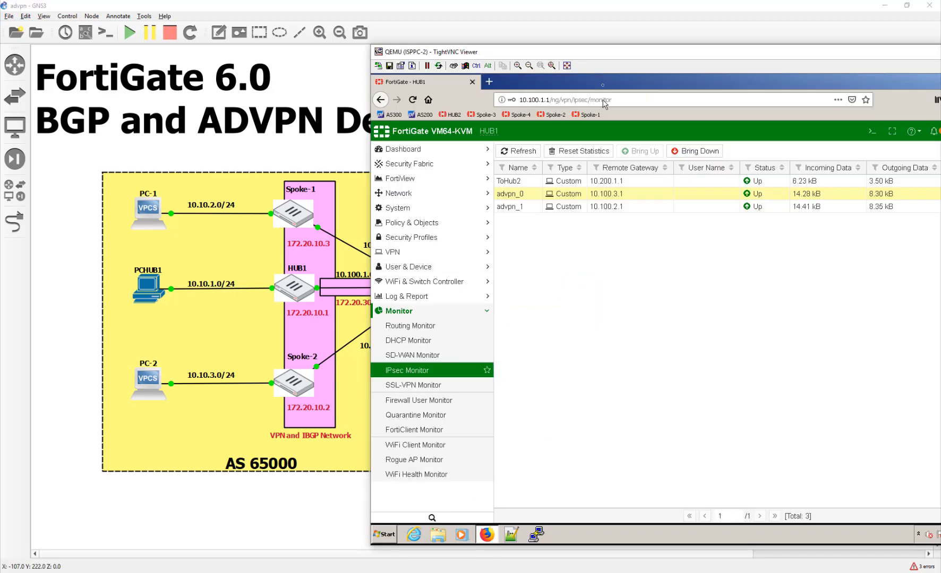
{"action": "left_click", "coordinate": [512, 152]}
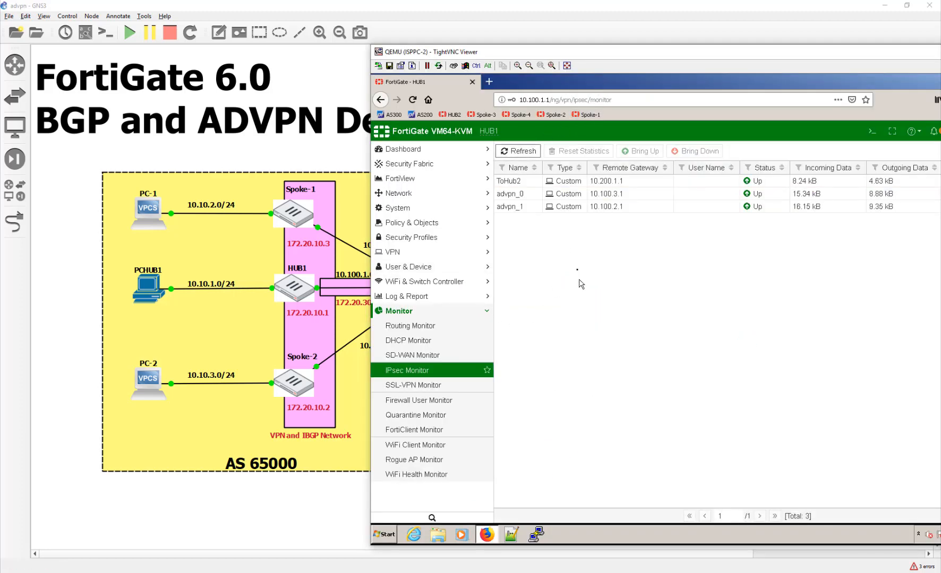
{"action": "left_click", "coordinate": [513, 151]}
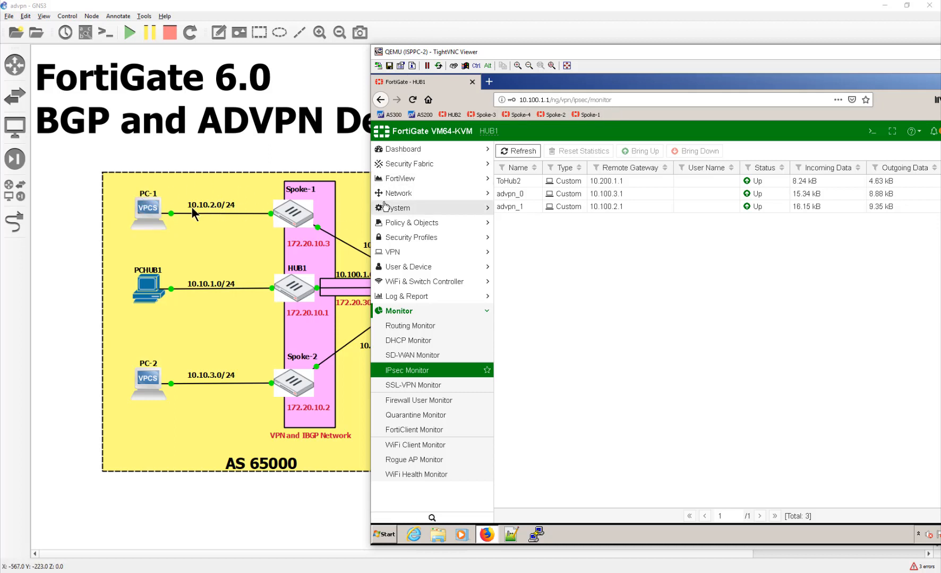
Open the Spoke-1 bookmark and log in to its FortiGate web GUI as admin
{"action": "left_click", "coordinate": [586, 114]}
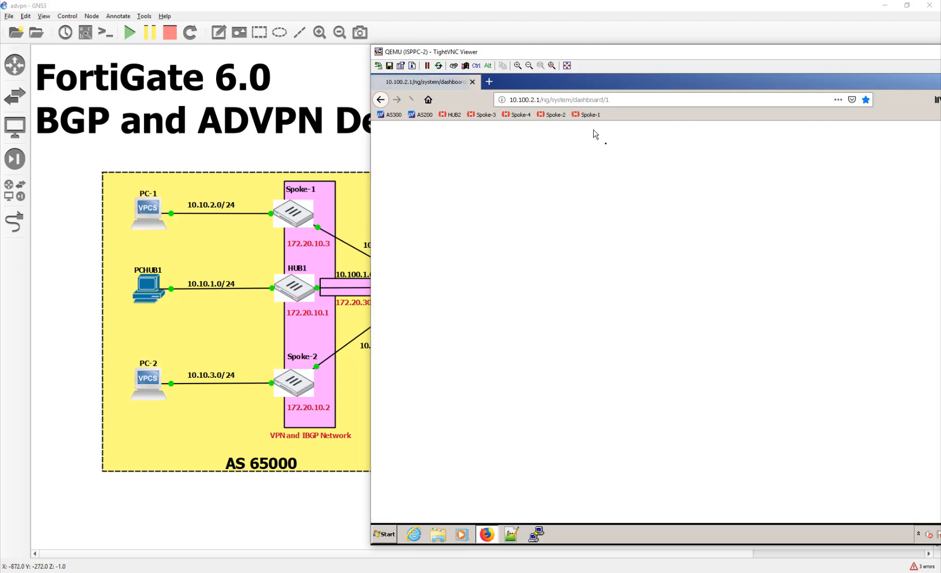
{"action": "left_click_drag", "start_coordinate": [588, 51], "coordinate": [458, 1]}
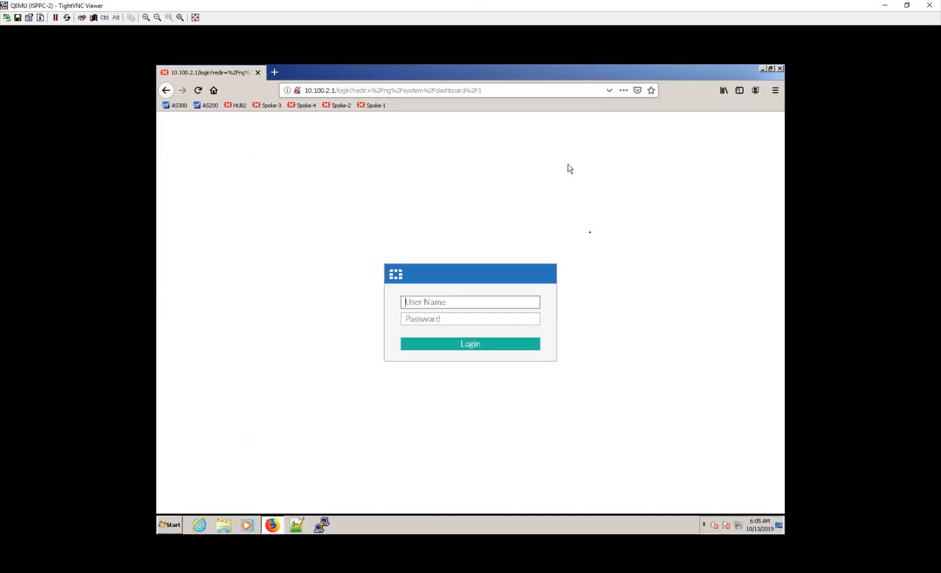
{"action": "double_click", "coordinate": [541, 4]}
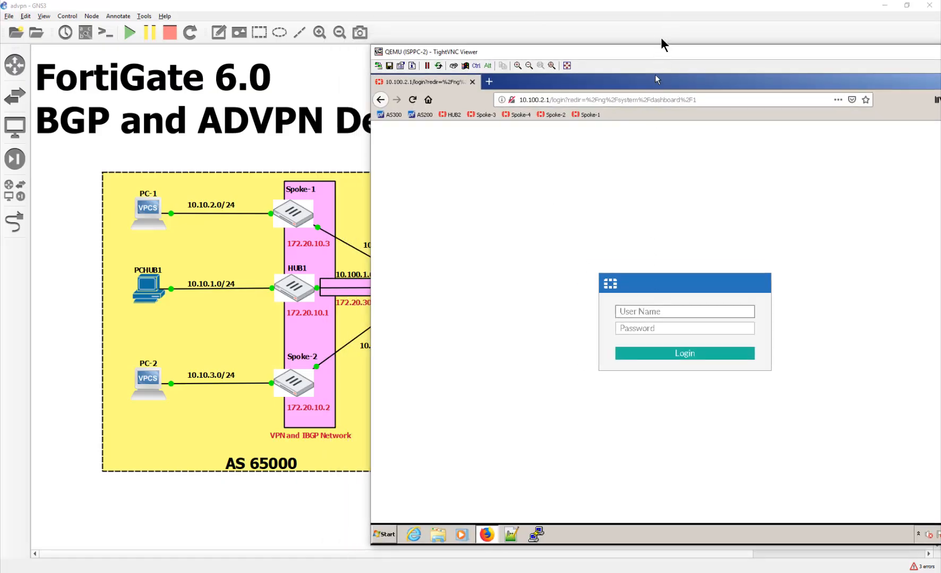
{"action": "left_click_drag", "start_coordinate": [657, 49], "coordinate": [555, 36]}
{"action": "type", "text": "ad"}
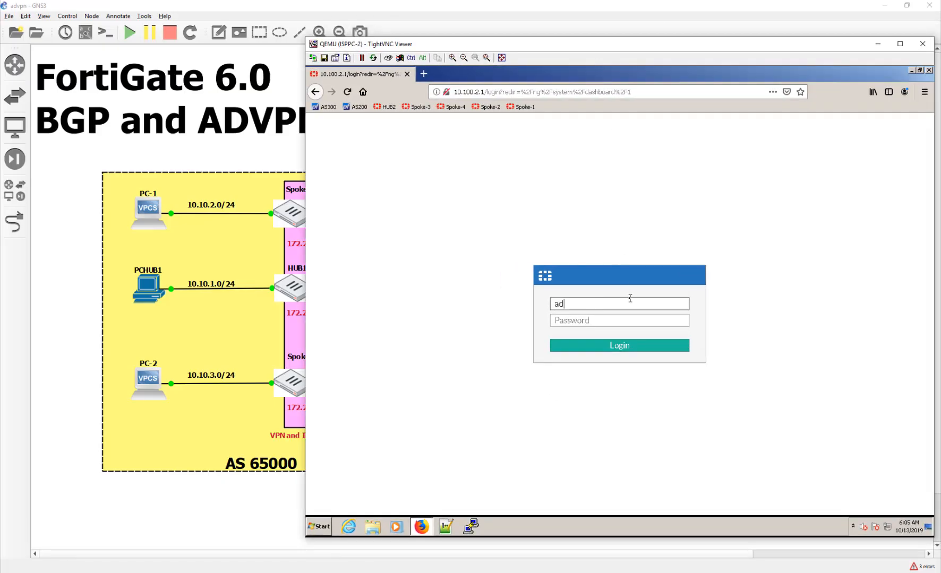
{"action": "type", "text": "min"}
{"action": "key", "text": "Tab"}
{"action": "type", "text": "fortinet"}
{"action": "key", "text": "Return"}
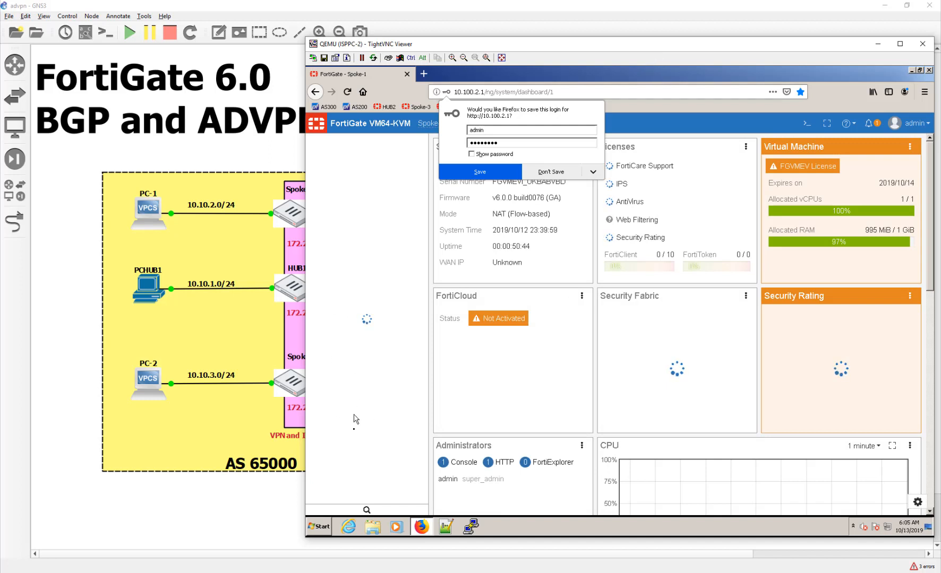
{"action": "left_click", "coordinate": [562, 170]}
Open Spoke-1's IPsec Monitor and select the dynamic advpn_0 tunnel to 10.200.2.1
{"action": "left_click", "coordinate": [361, 318]}
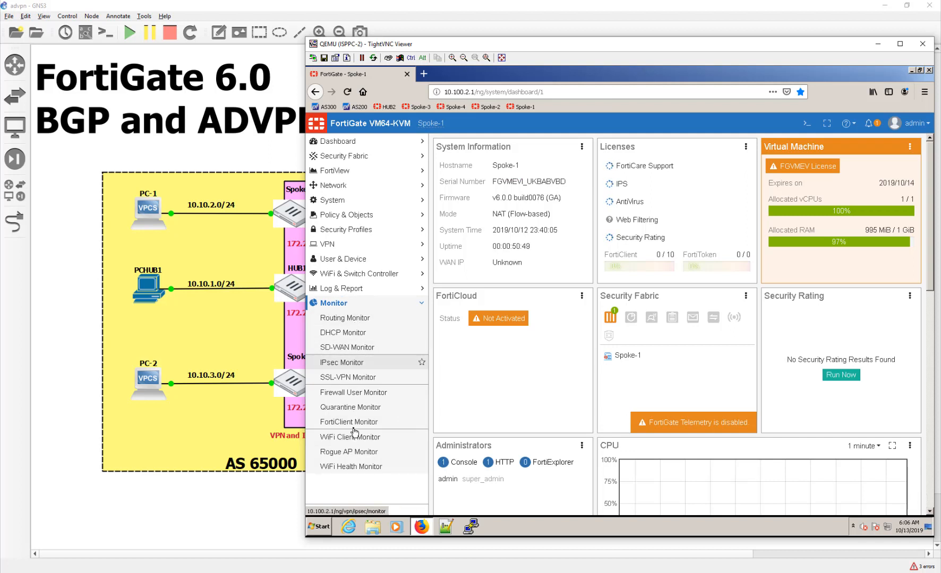
{"action": "left_click", "coordinate": [341, 362]}
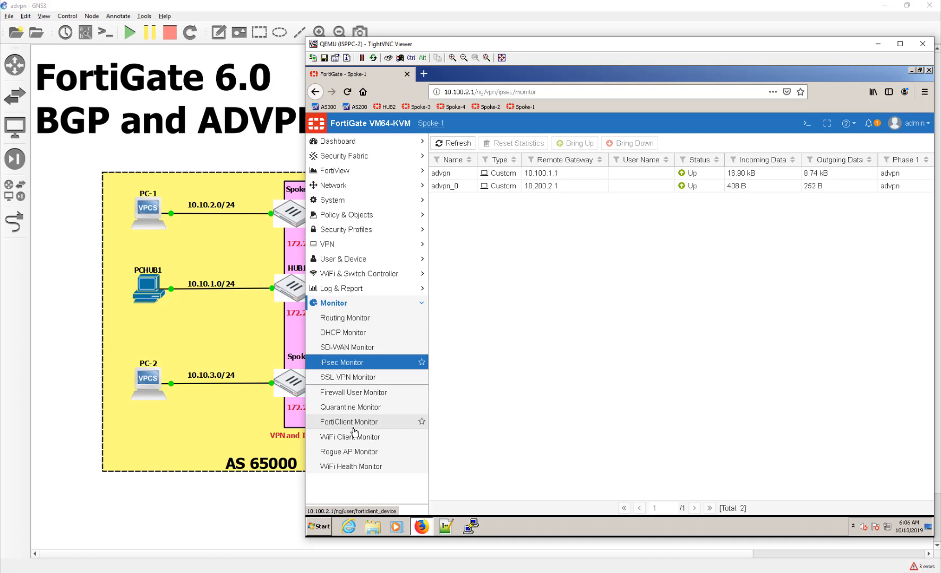
{"action": "left_click", "coordinate": [491, 185]}
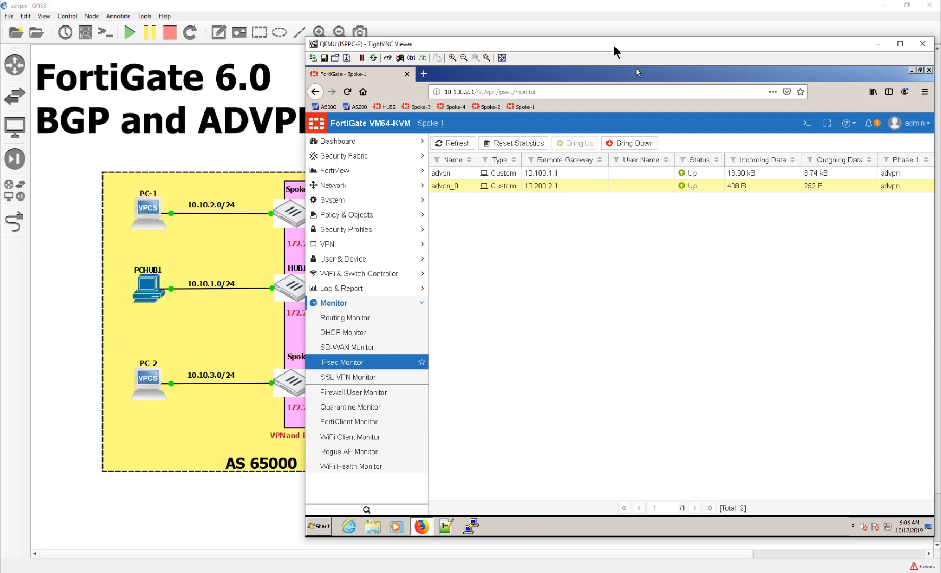
{"action": "left_click_drag", "start_coordinate": [612, 45], "coordinate": [540, 260]}
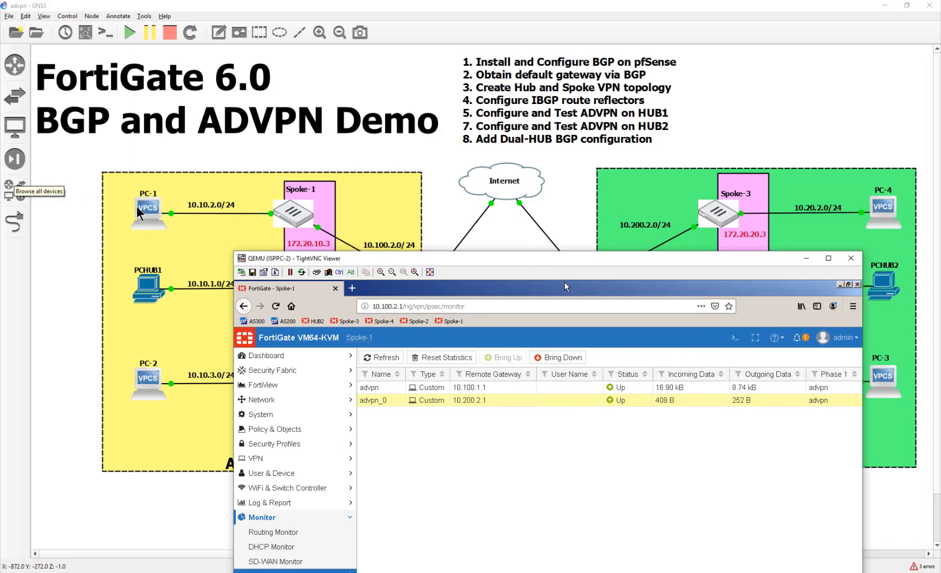
In PC-1's console, rerun the last ping against 10.20.3.254, getting a ttl=252 reply
{"action": "double_click", "coordinate": [155, 213]}
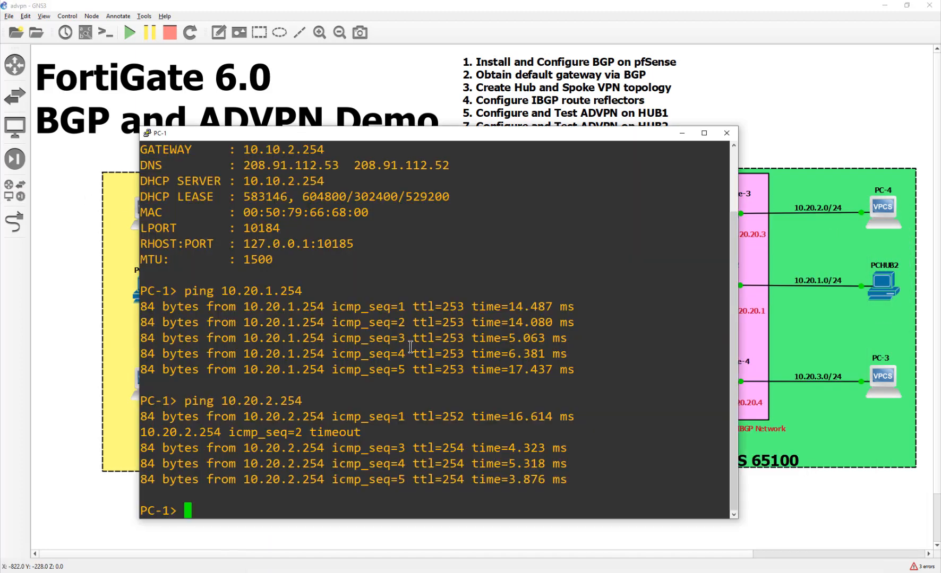
{"action": "key", "text": "Up"}
{"action": "key", "text": "Left"}
{"action": "key", "text": "Left"}
{"action": "key", "text": "Left"}
{"action": "key", "text": "Left"}
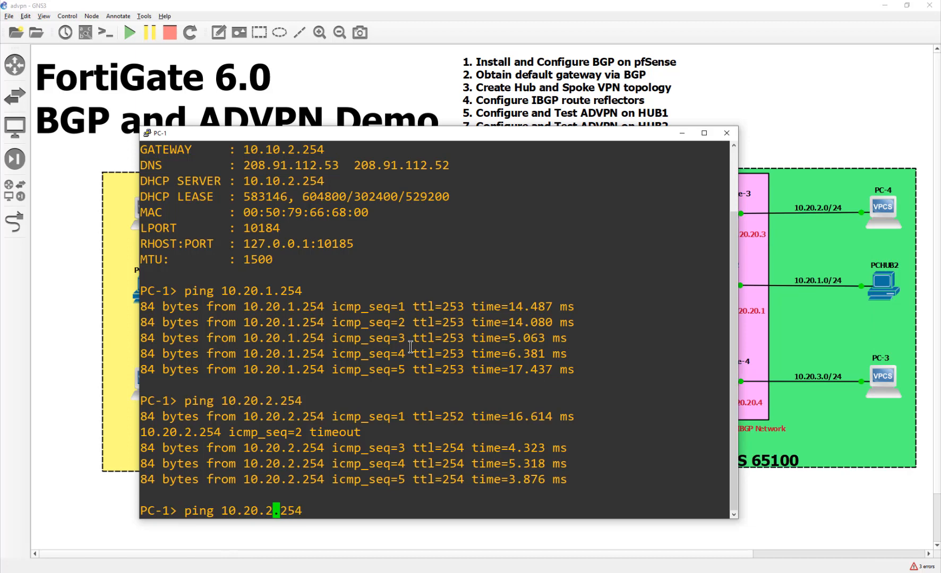
{"action": "key", "text": "Return"}
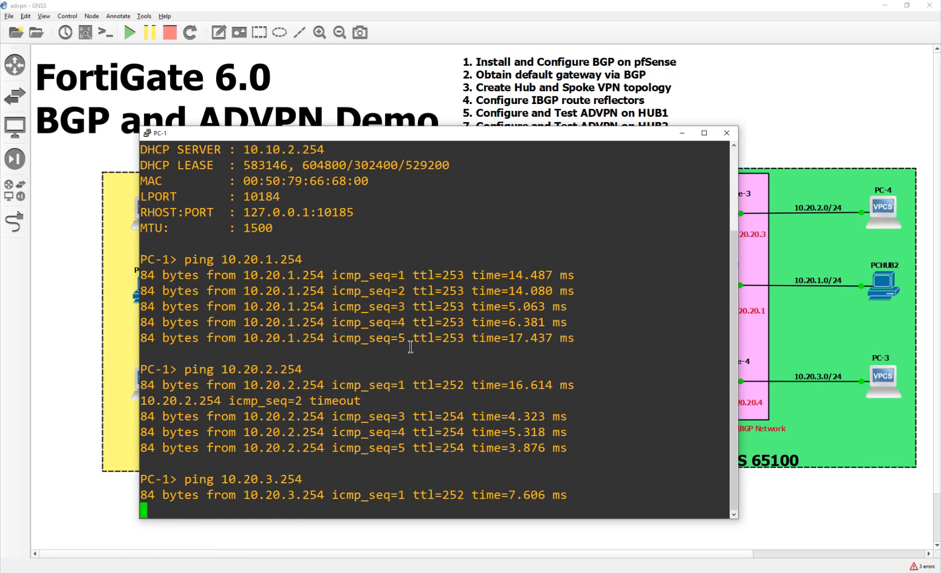